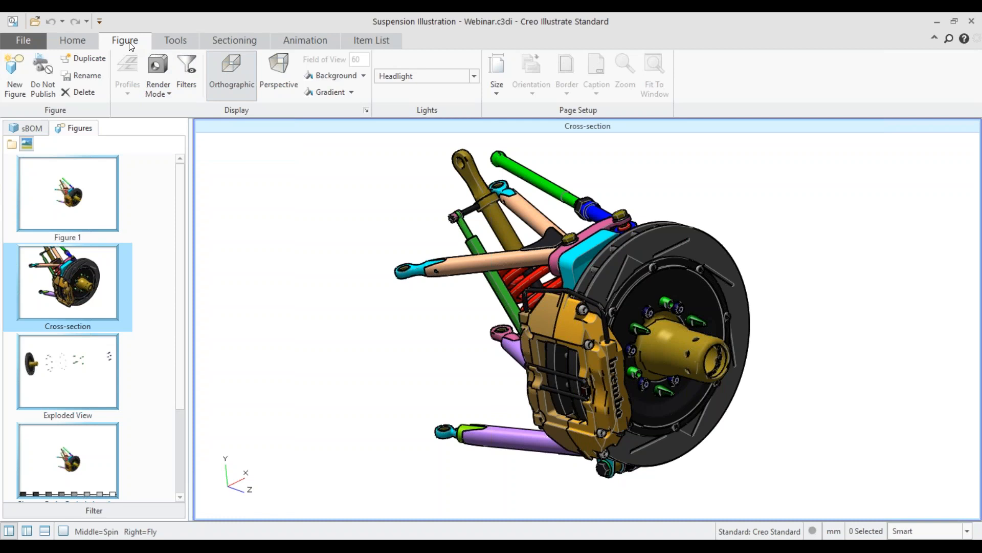
Step: Preview the Cross-section figure in the Shaded and HLR render modes and return it to Shaded with Edges
left_click(160, 93)
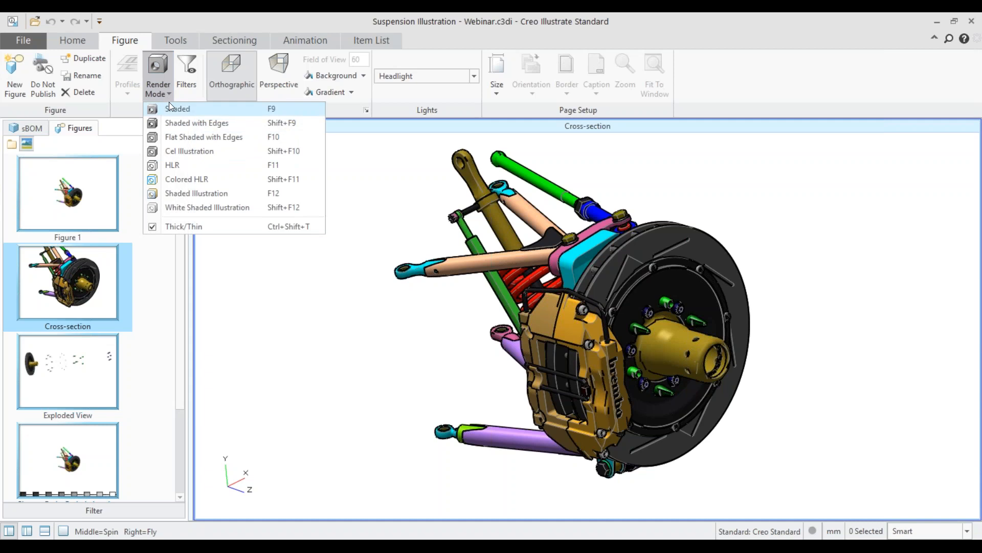
left_click(168, 103)
left_click(169, 92)
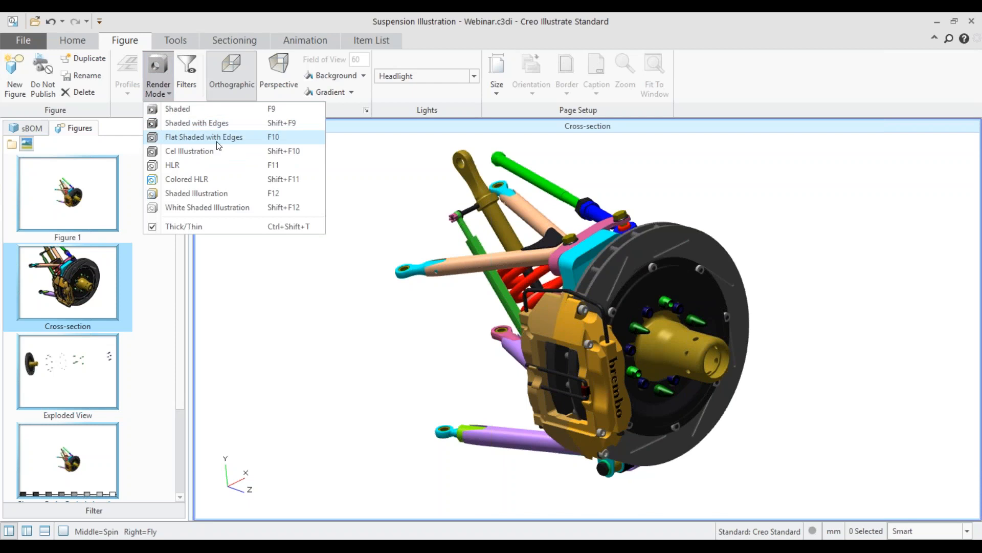
left_click(192, 165)
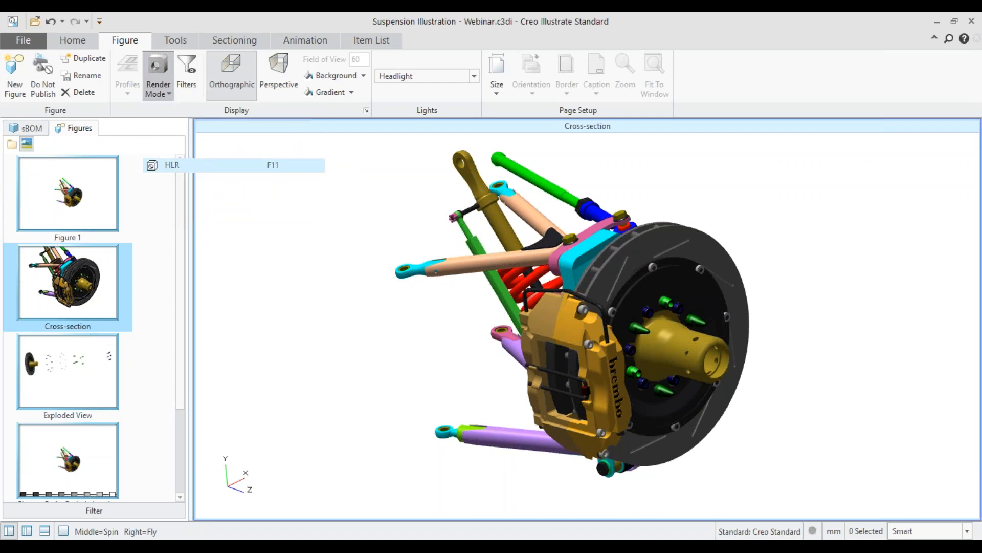
left_click(158, 88)
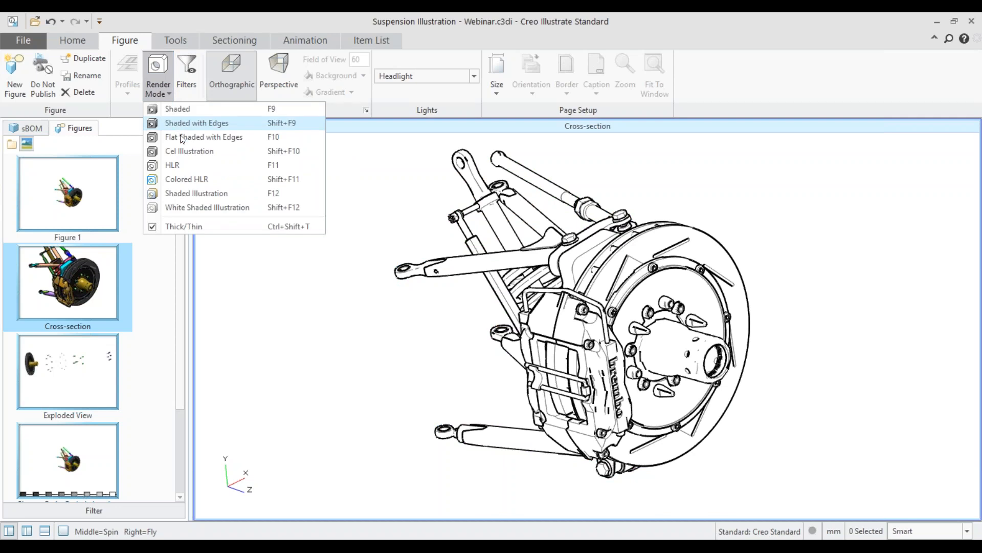
left_click(184, 123)
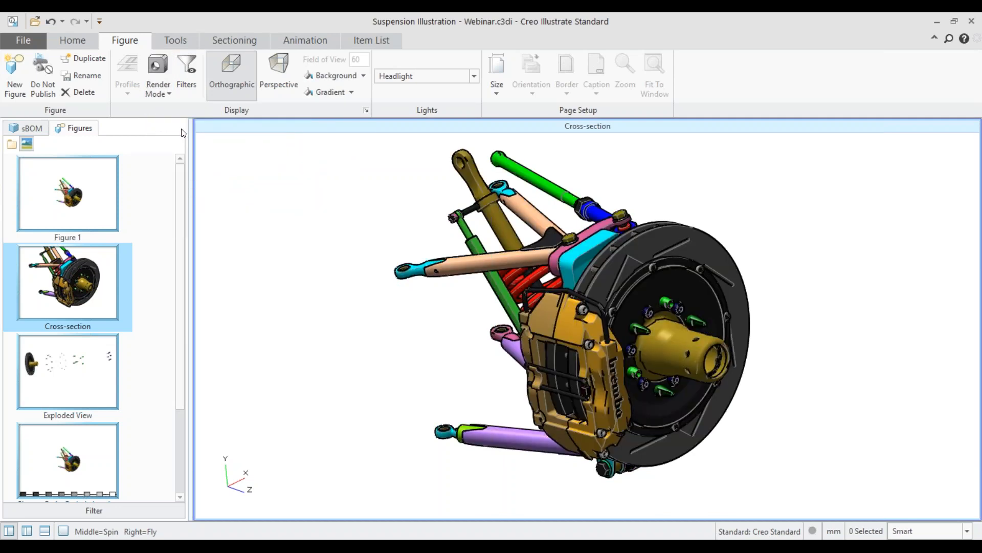
left_click(159, 94)
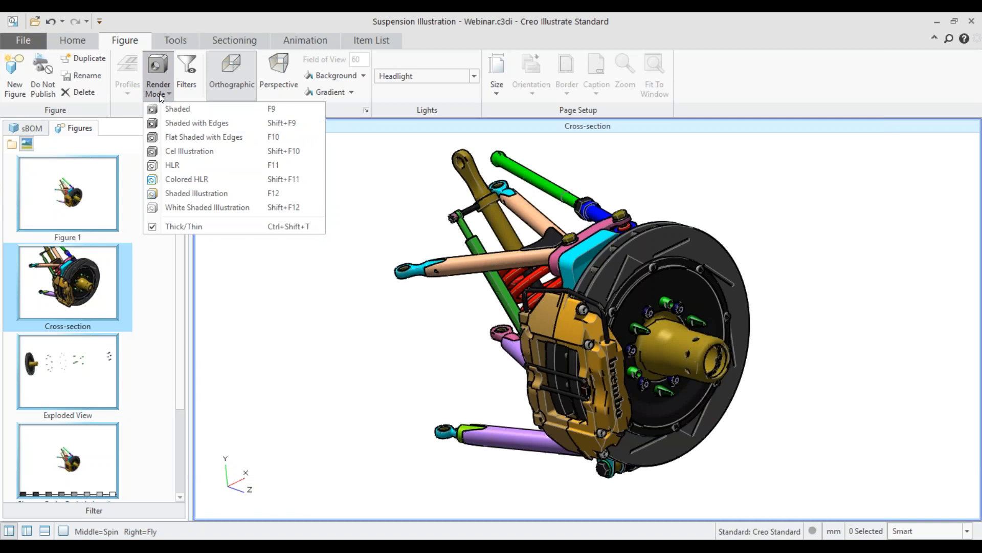
left_click(323, 21)
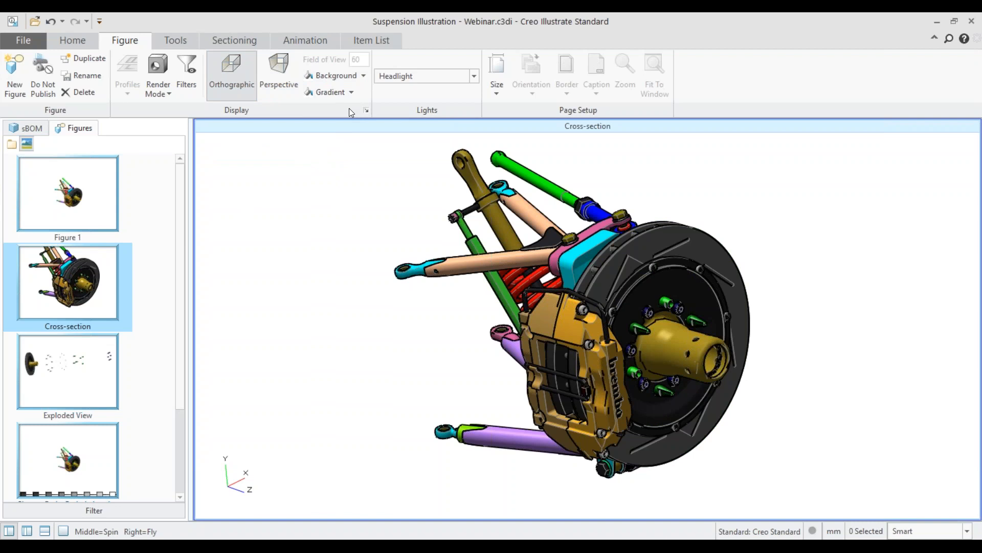
Step: Try the 2 Lights preset on the figure and set its lighting to Single Light
left_click(473, 77)
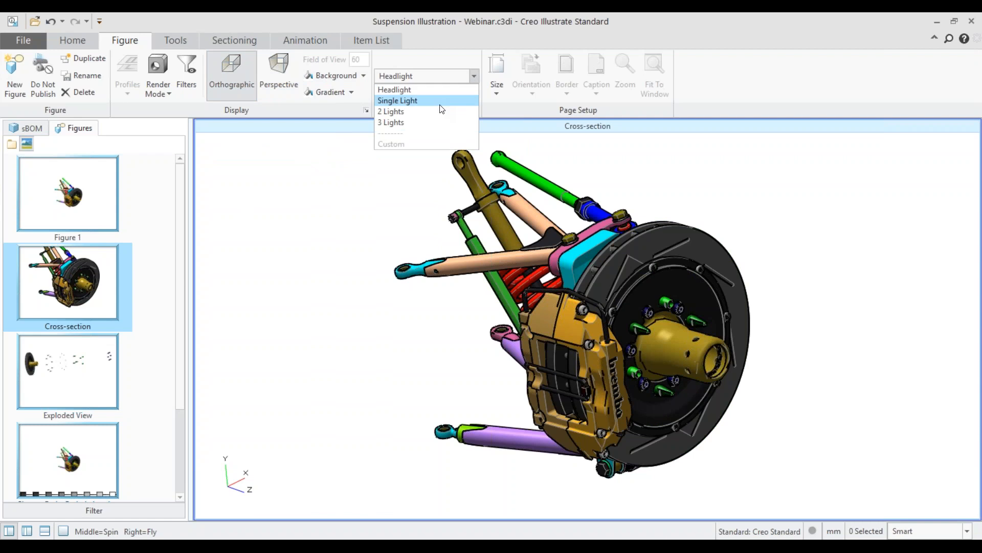
left_click(429, 113)
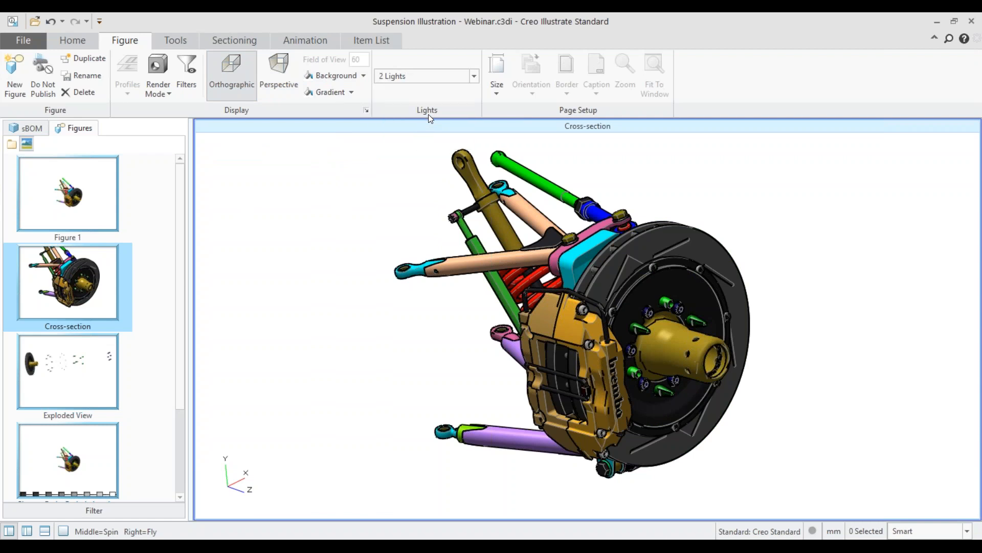
left_click(474, 78)
left_click(427, 98)
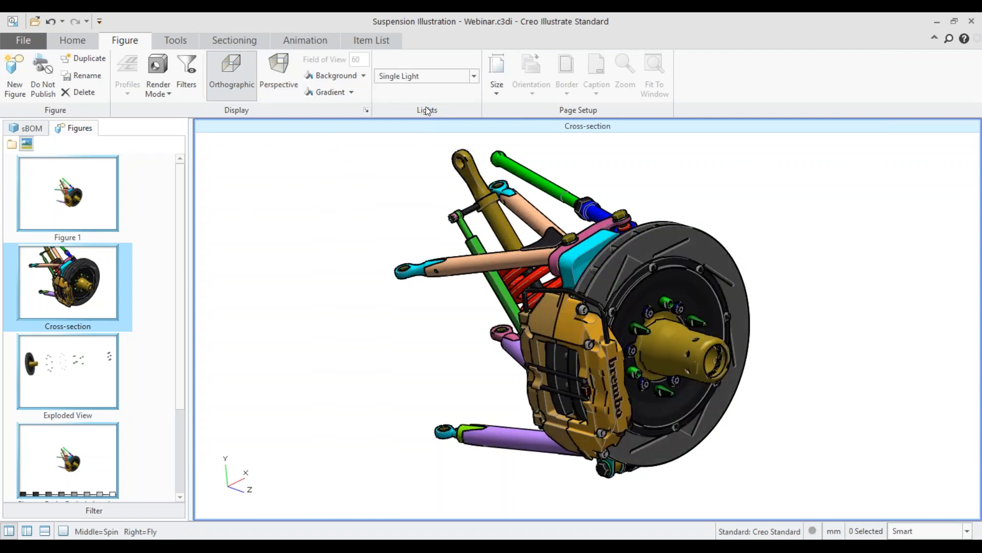
left_click(473, 77)
left_click(474, 77)
Step: Set the figure's page size to A4 in landscape orientation
left_click(499, 69)
left_click(496, 91)
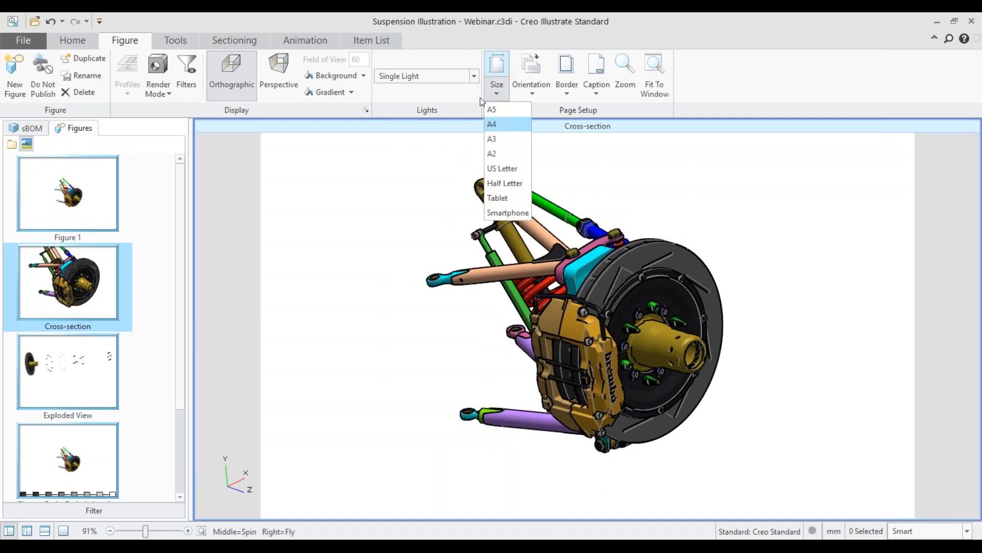
left_click(498, 124)
left_click(532, 66)
left_click(543, 134)
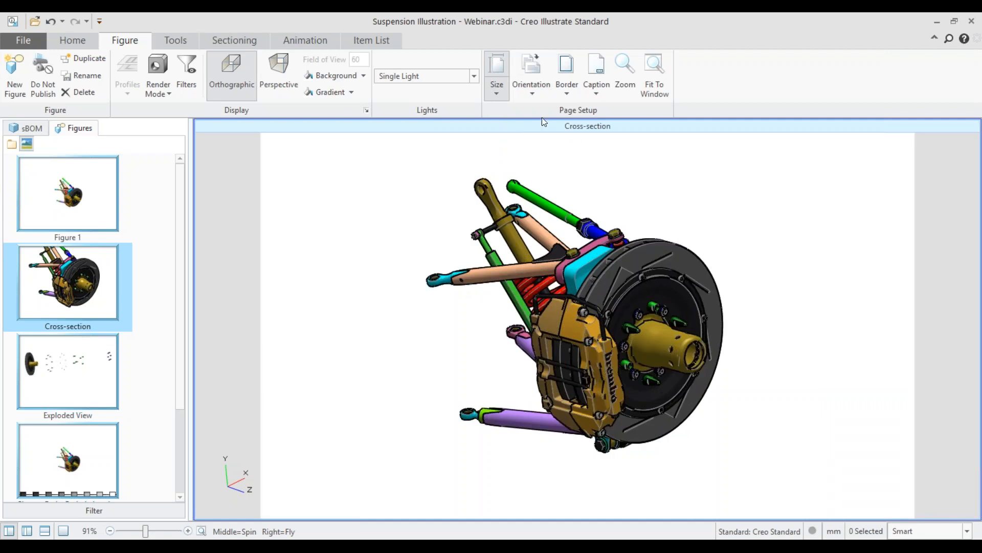
Step: Show the page border and fit the whole A4 page to the window
left_click(567, 69)
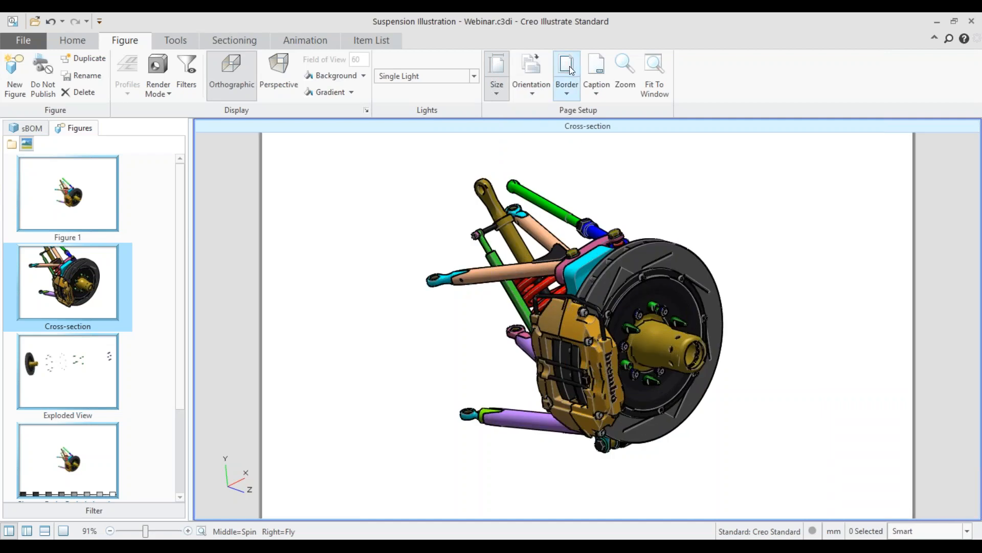
left_click(656, 87)
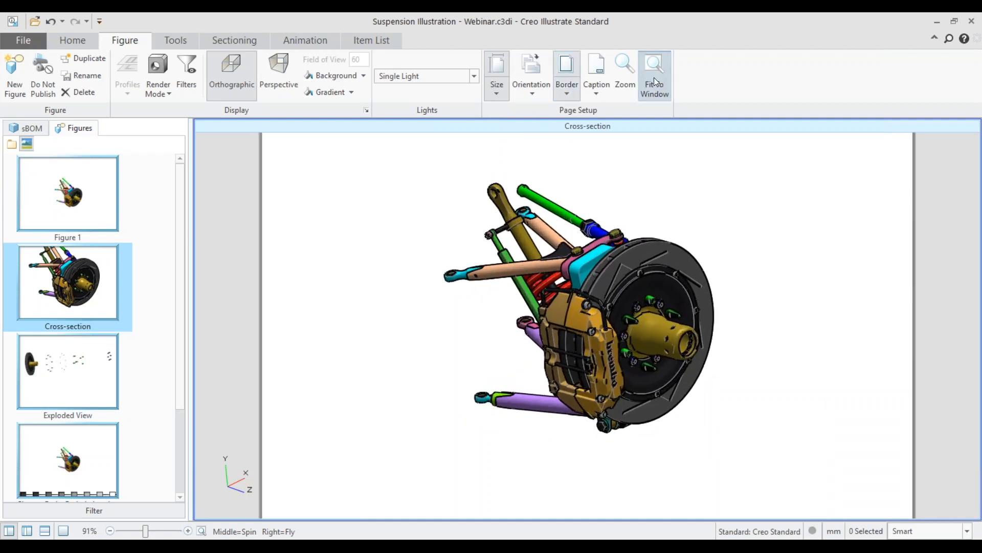
left_click(654, 78)
Step: Scale and rotate the suspension assembly so that it fits inside the A4 page with the coil spring exposed
scroll(599, 307, "up", 2)
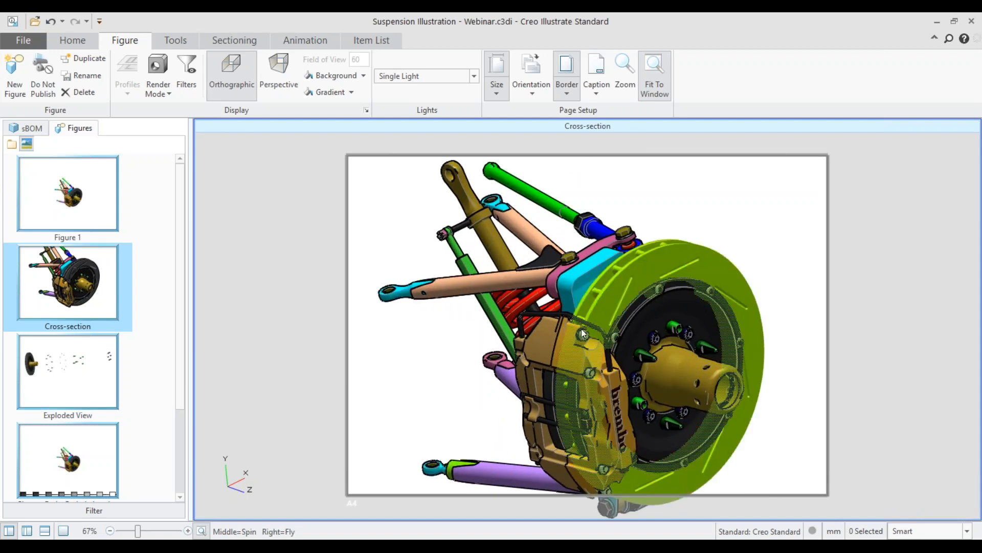
scroll(584, 327, "down", 2)
left_click(606, 302)
left_click(776, 274)
mouse_move(610, 308)
middle_mouse_down()
mouse_move(593, 304)
mouse_move(629, 307)
mouse_move(633, 337)
mouse_move(627, 307)
mouse_move(610, 319)
middle_mouse_up()
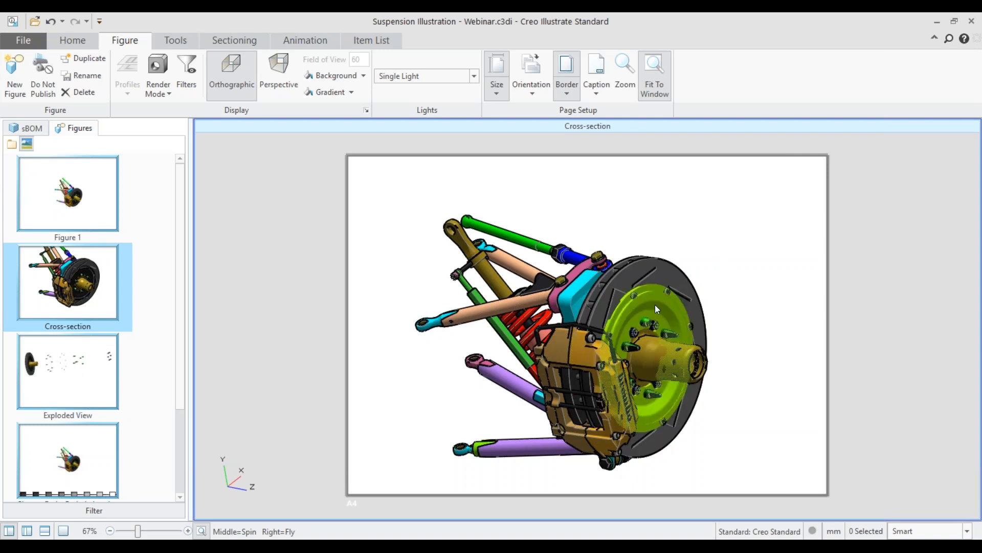
middle_click_drag(649, 307, 647, 281)
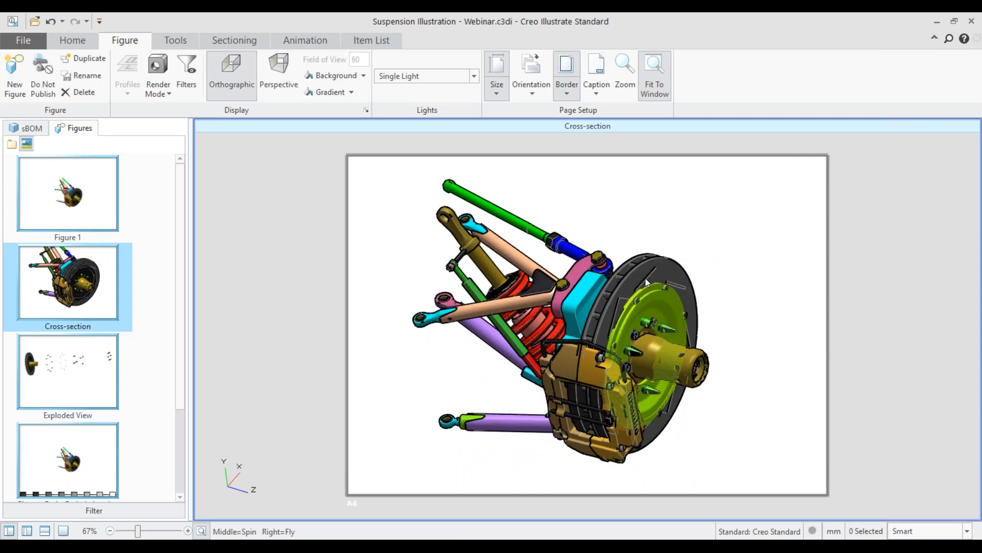
left_click(597, 73)
left_click(599, 65)
mouse_move(602, 341)
middle_mouse_down()
mouse_move(592, 350)
mouse_move(605, 331)
middle_mouse_up()
middle_click_drag(547, 324, 590, 287, "shift")
middle_click_drag(657, 376, 614, 353)
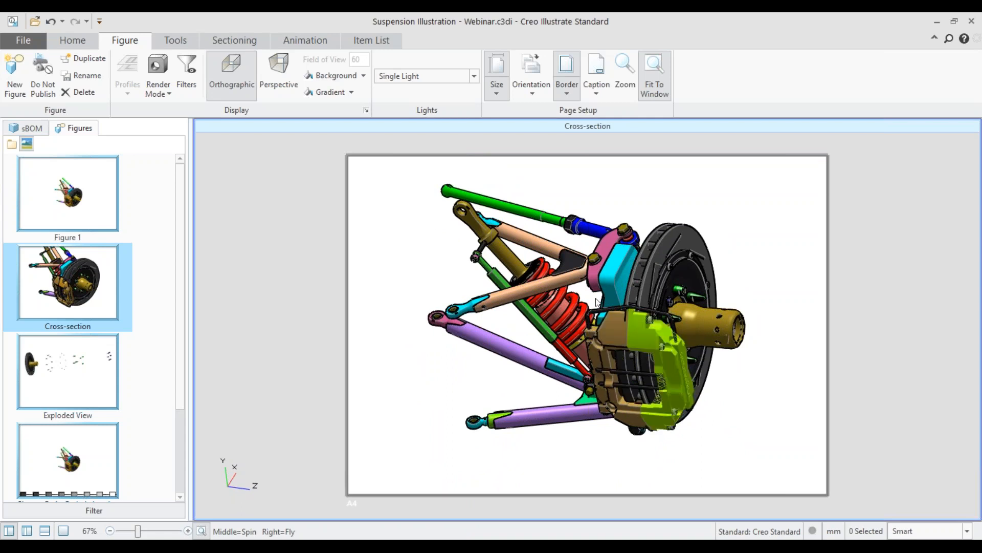
Step: Turn on sectioning for the Cross-section figure as a quarter cut with the section boundaries shown
left_click(227, 42)
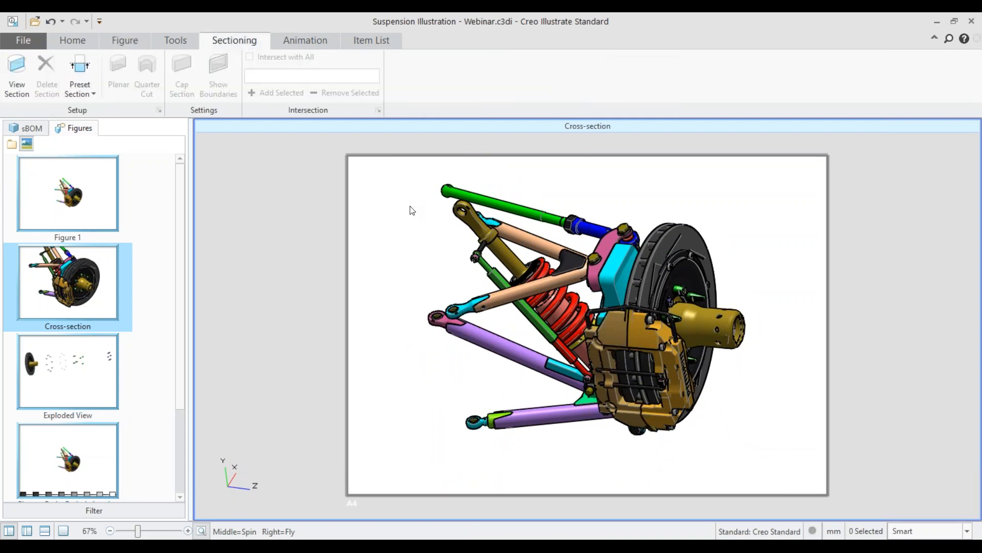
left_click(17, 85)
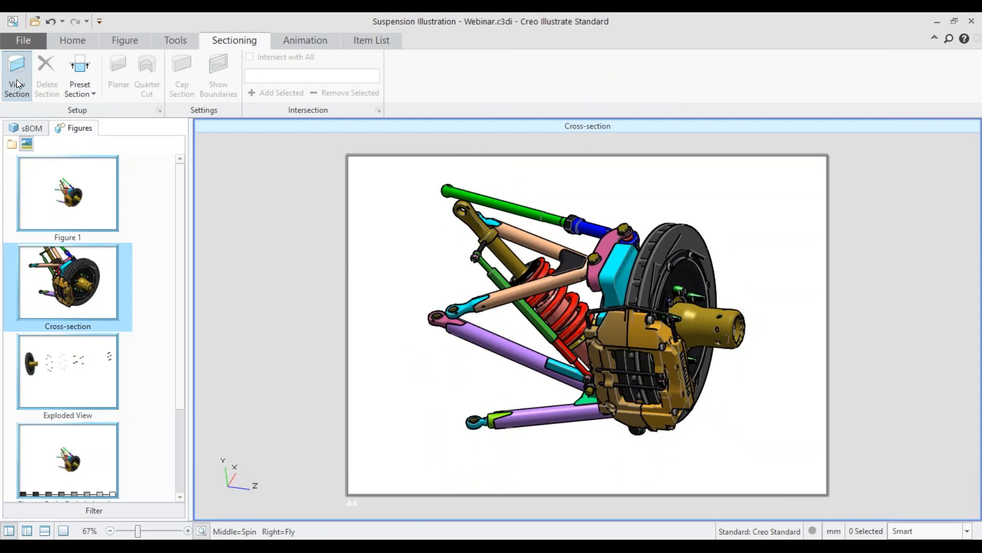
left_click(219, 74)
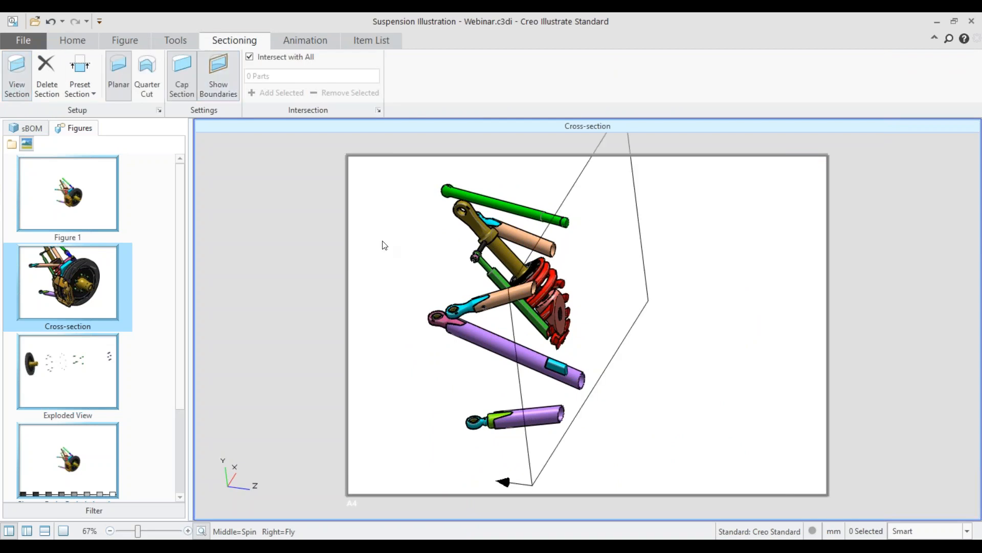
left_click(156, 83)
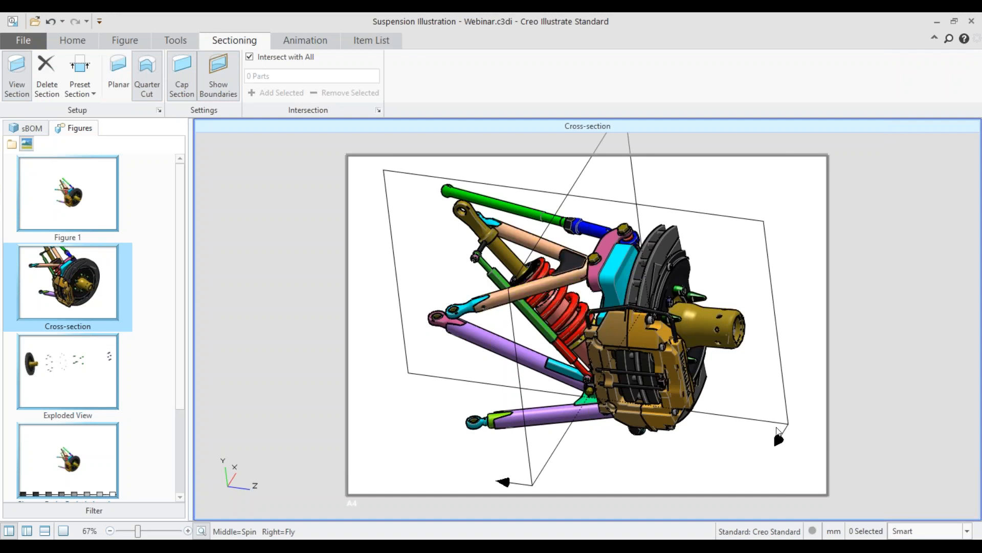
Step: In the section's properties, orient the Cut 1 plane about Z and the Cut 2 plane about Y
double_click(780, 423)
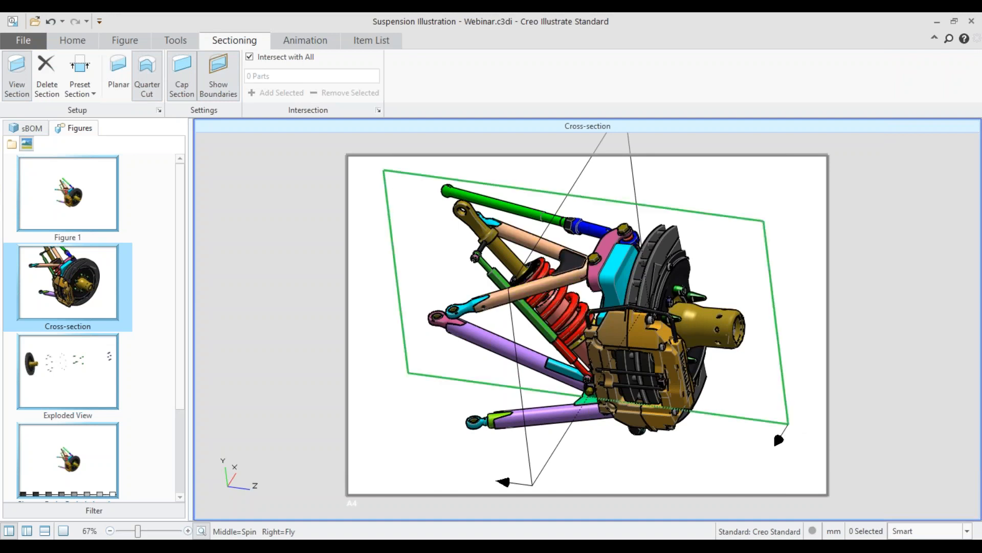
left_click_drag(503, 94, 847, 119)
left_click(814, 143)
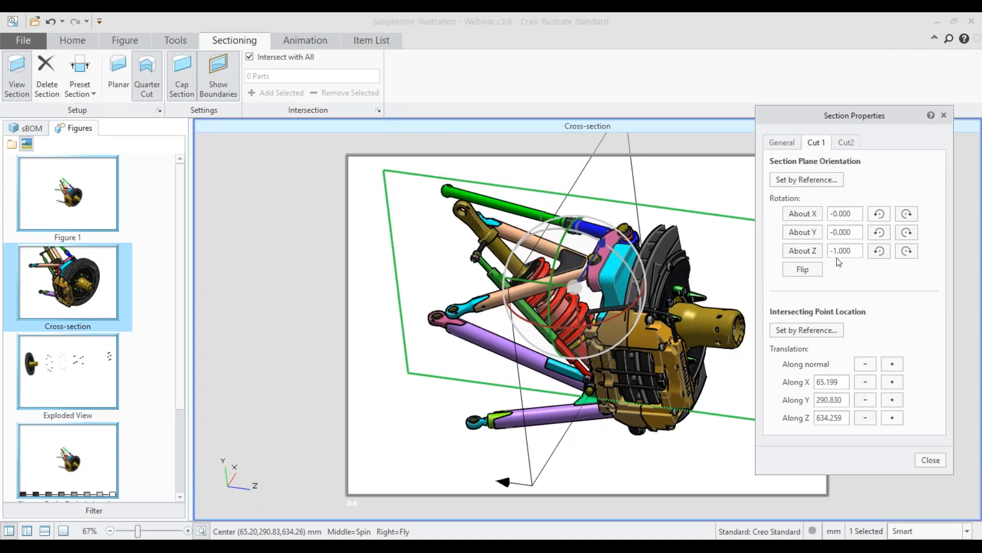
left_click(812, 234)
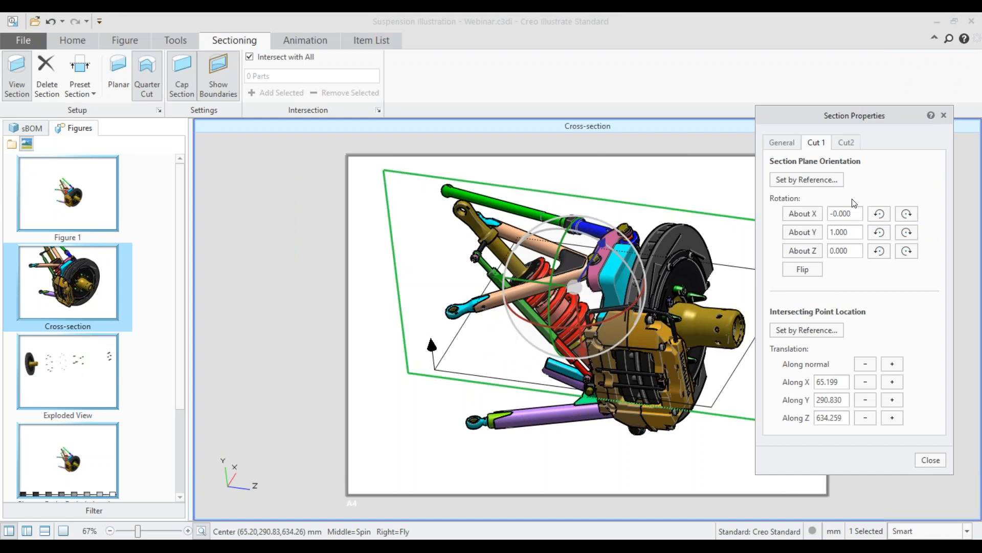
left_click(814, 252)
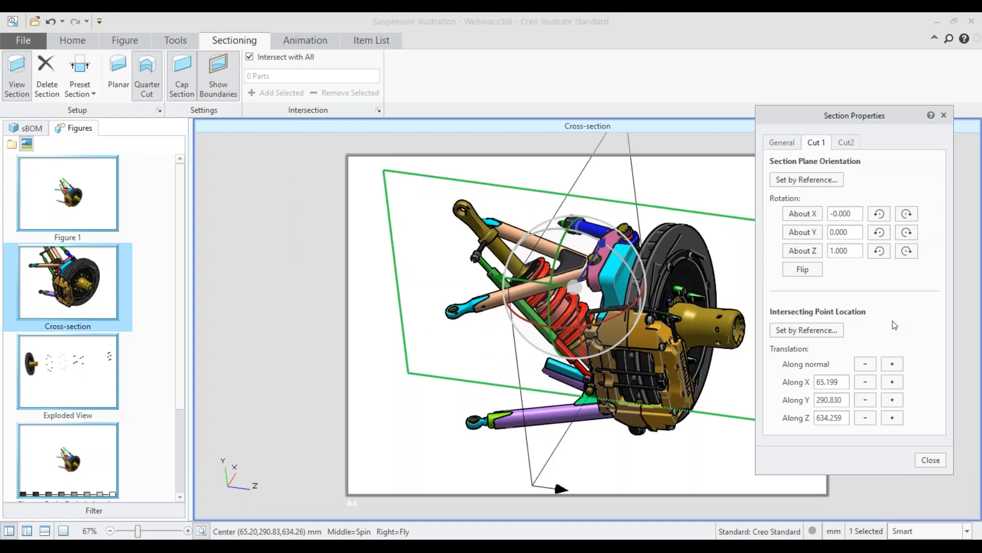
left_click(847, 144)
left_click(815, 233)
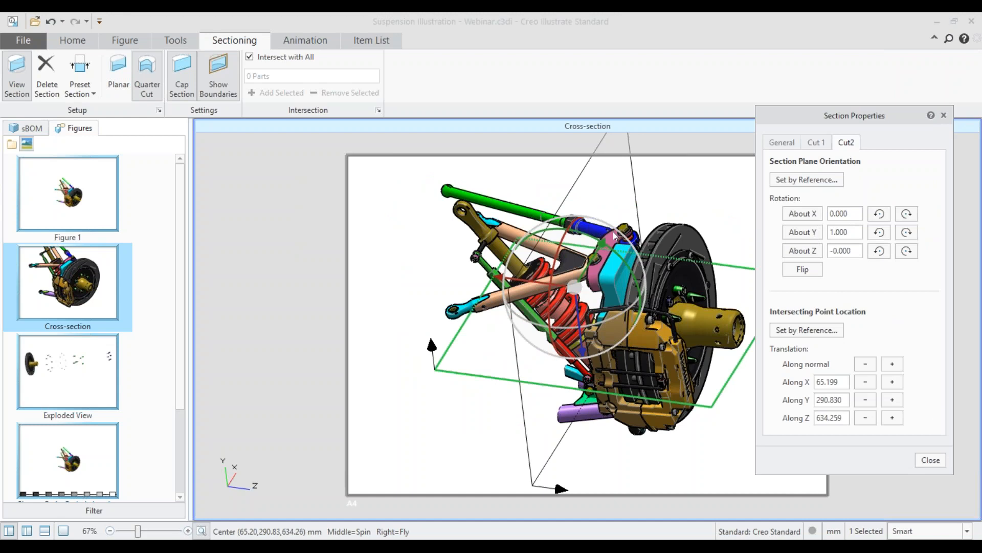
Step: Move the Cut 1 plane along Z to about 833 mm toward the wheel hub and flip both cut planes
left_click(543, 468)
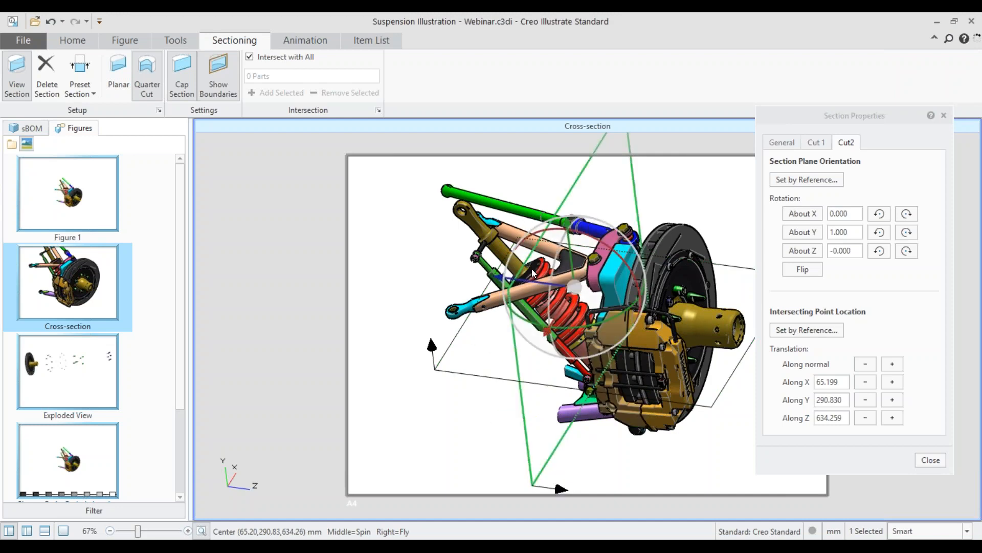
left_click_drag(534, 279, 619, 309)
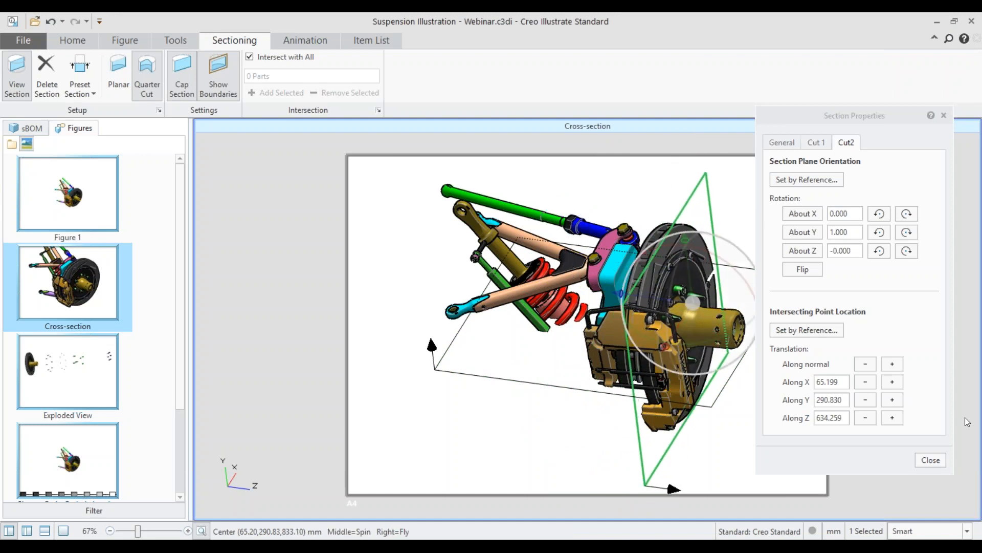
left_click(802, 268)
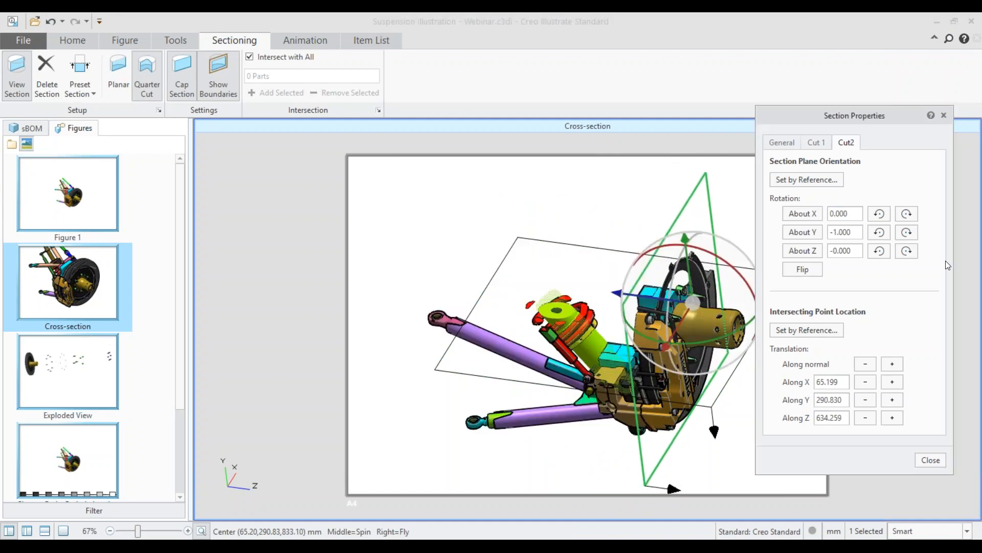
left_click(825, 144)
left_click(803, 270)
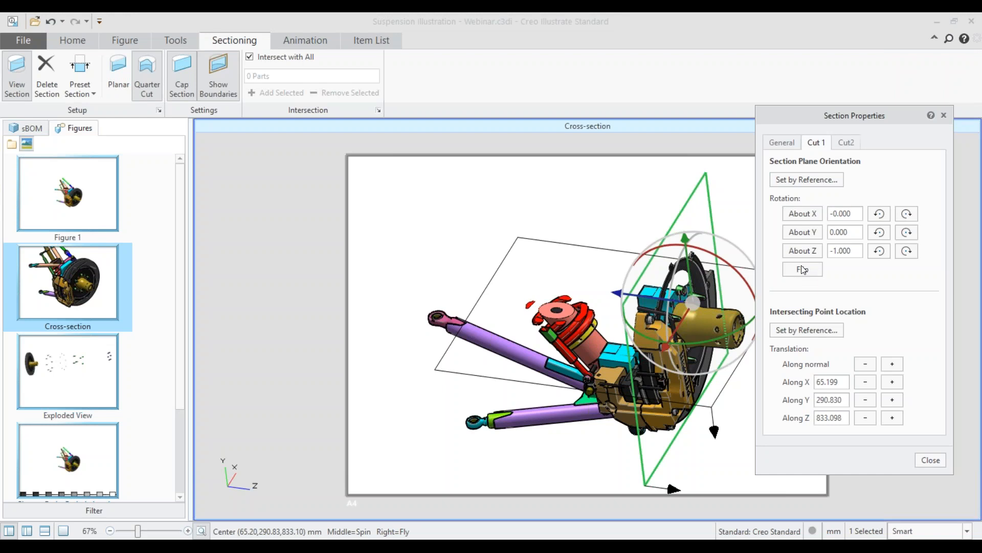
middle_click_drag(685, 400, 768, 425)
left_click(931, 459)
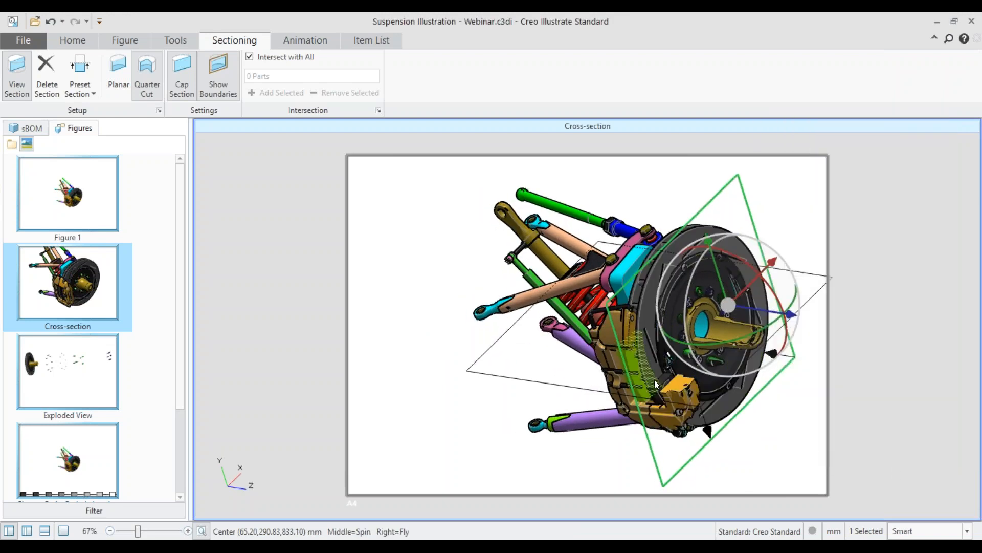
Step: Hide the section boundaries around the quarter-cut assembly
middle_click_drag(653, 385, 617, 343)
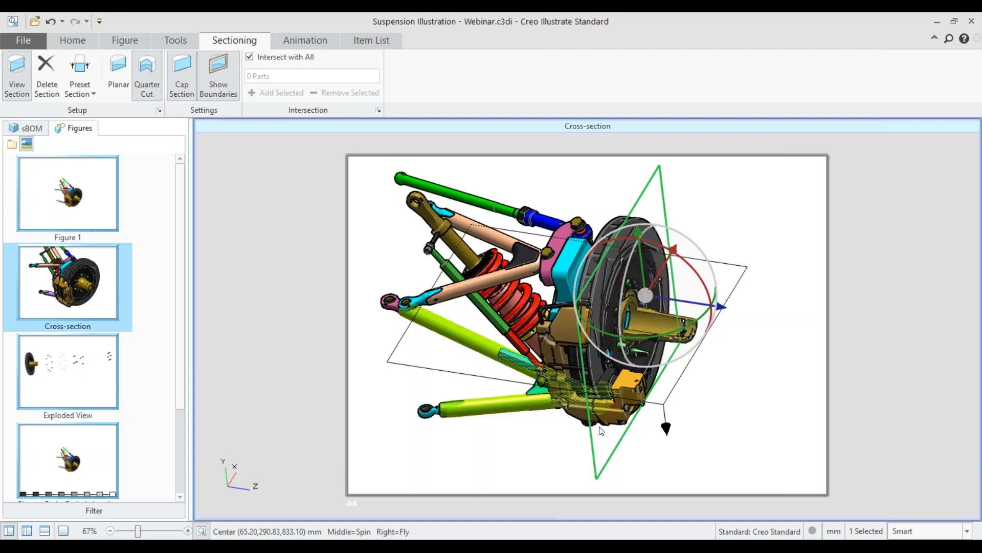
left_click(217, 75)
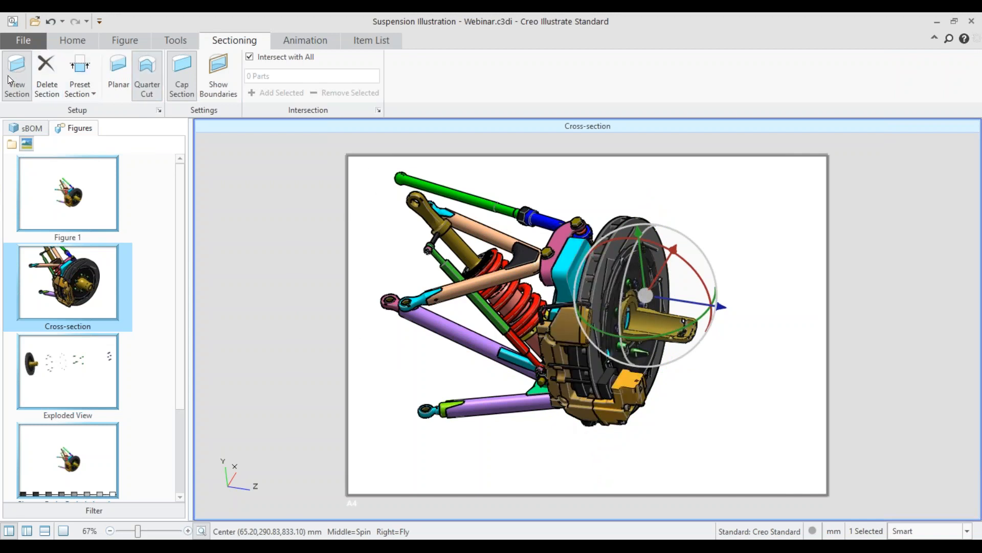
Step: Apply the figure phantom style to the whole 4904000.ASM assembly
left_click(28, 128)
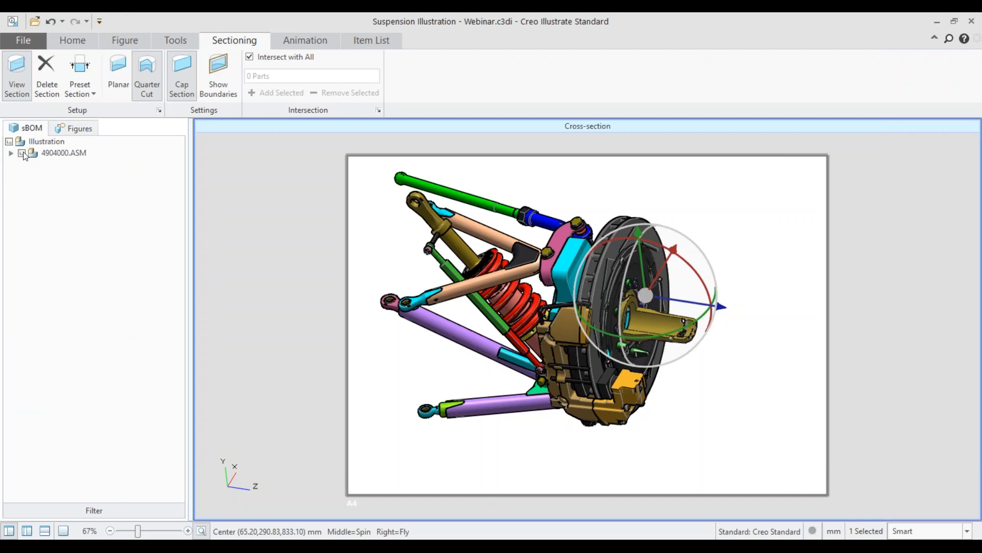
left_click(56, 152)
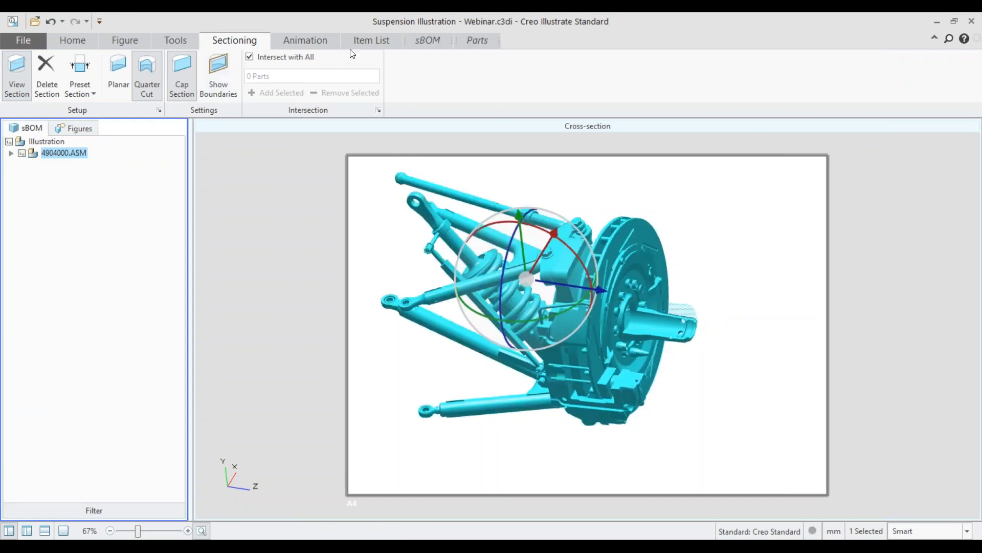
left_click(470, 44)
left_click(151, 90)
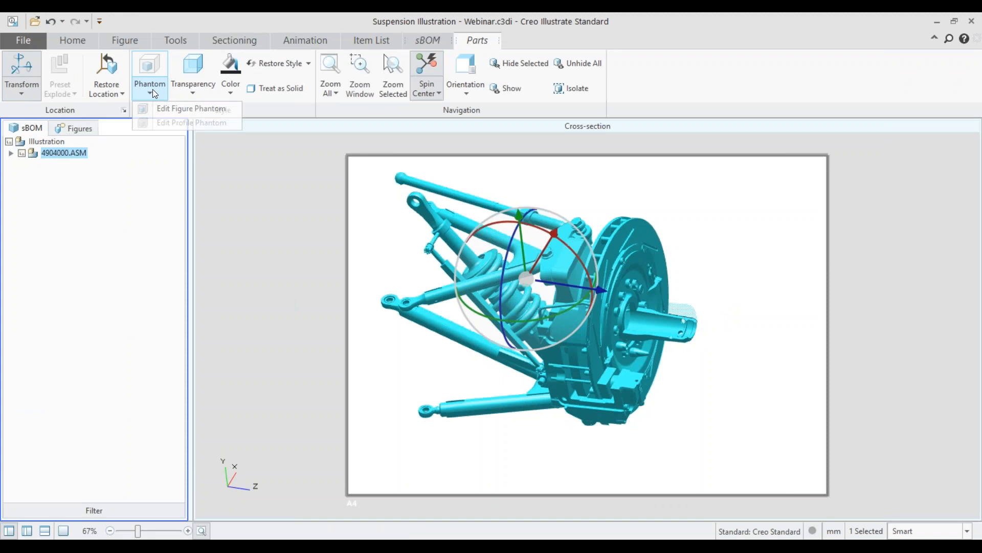
left_click(160, 108)
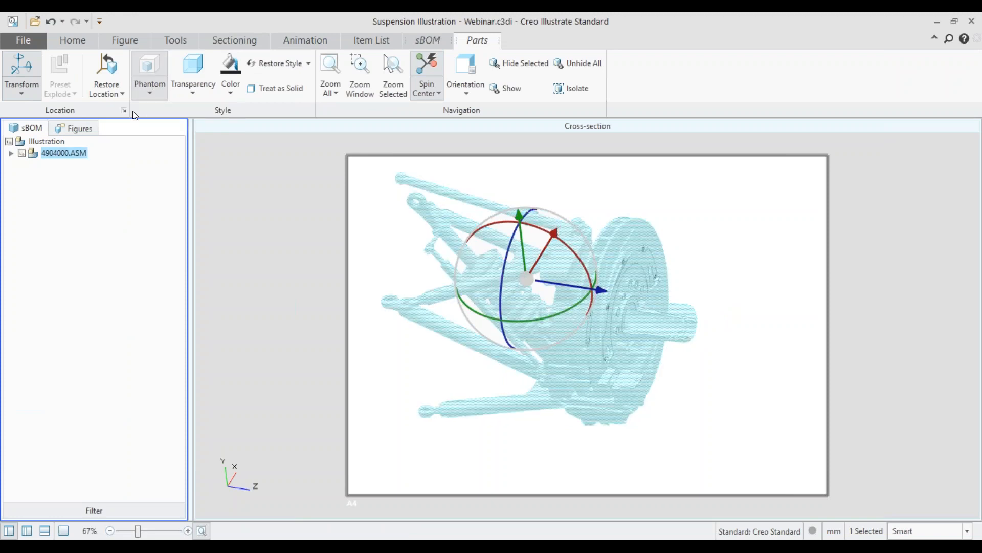
Step: Remove the phantom style from the brake caliper subassembly 4913003.ASM so only the caliper is shown solid
left_click(11, 153)
left_click(55, 304)
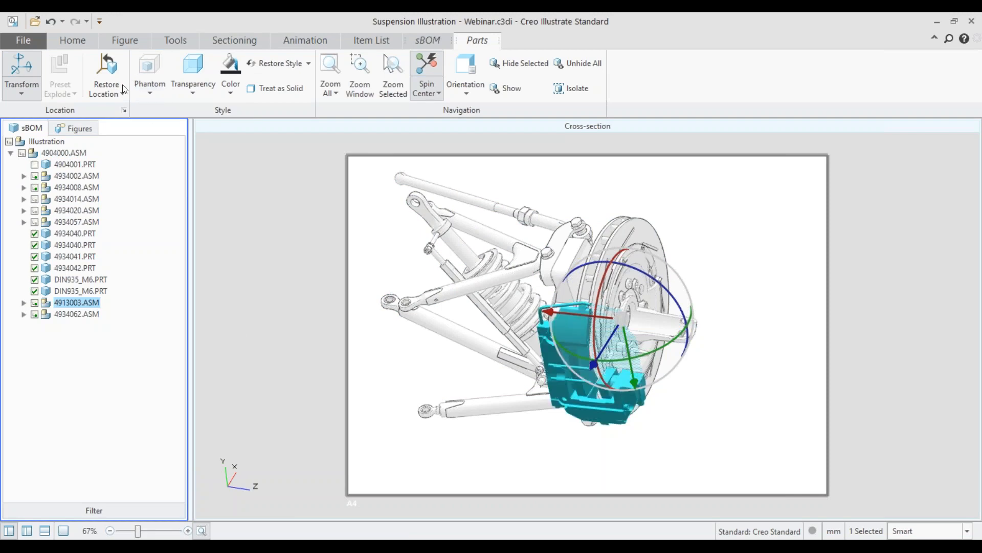
left_click(131, 41)
left_click(235, 228)
scroll(653, 383, "up", 1)
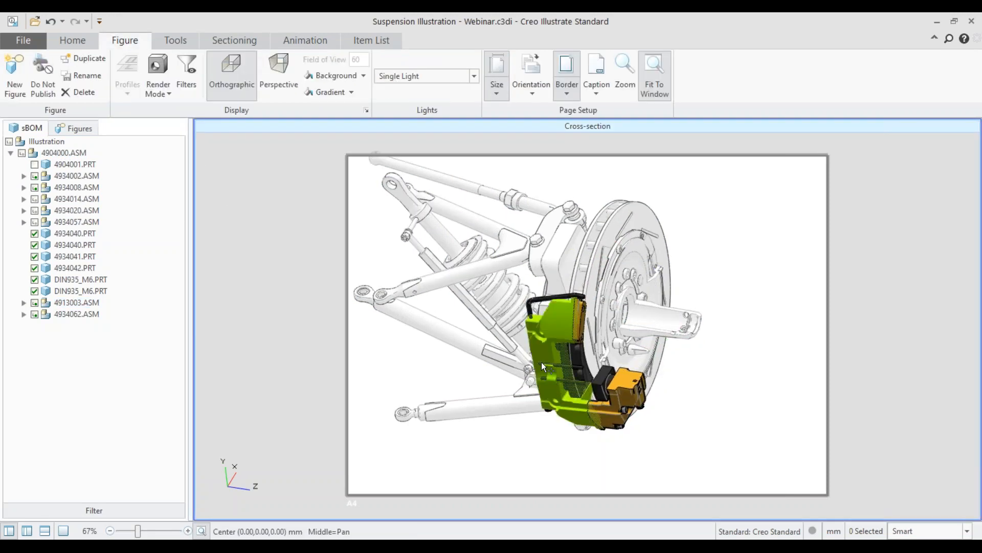
middle_click_drag(550, 329, 628, 352, "shift")
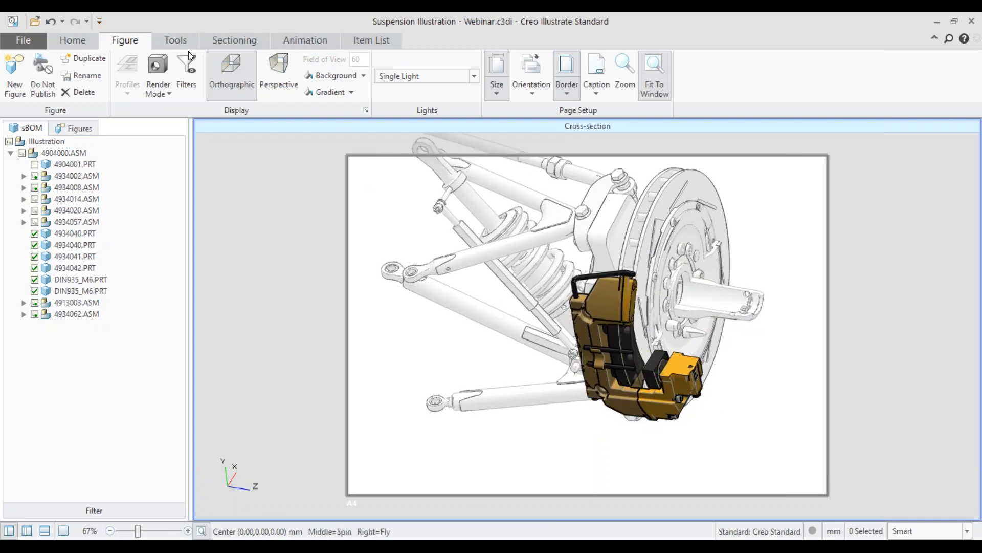
Step: Add a Note with Leader annotation to the brake pad inside the caliper
left_click(92, 41)
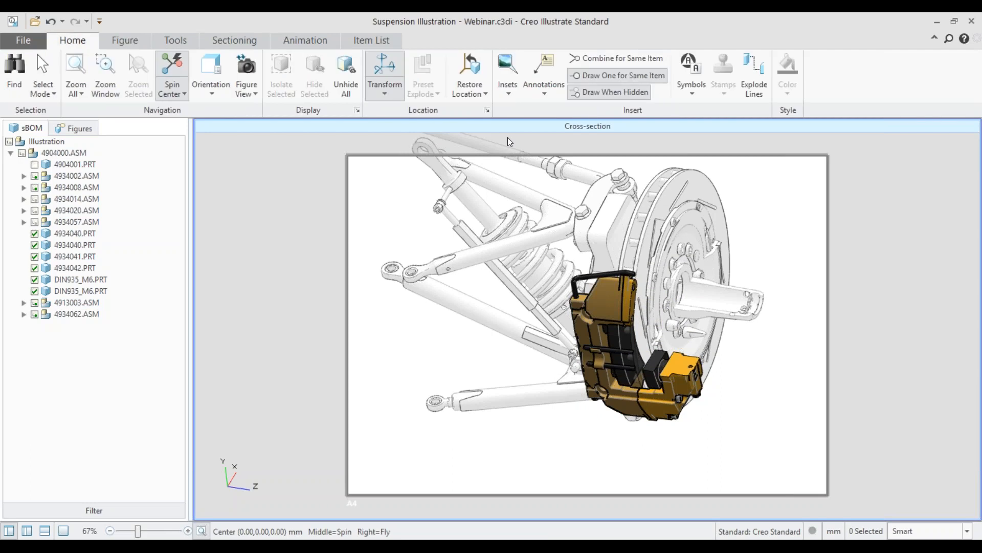
left_click(544, 87)
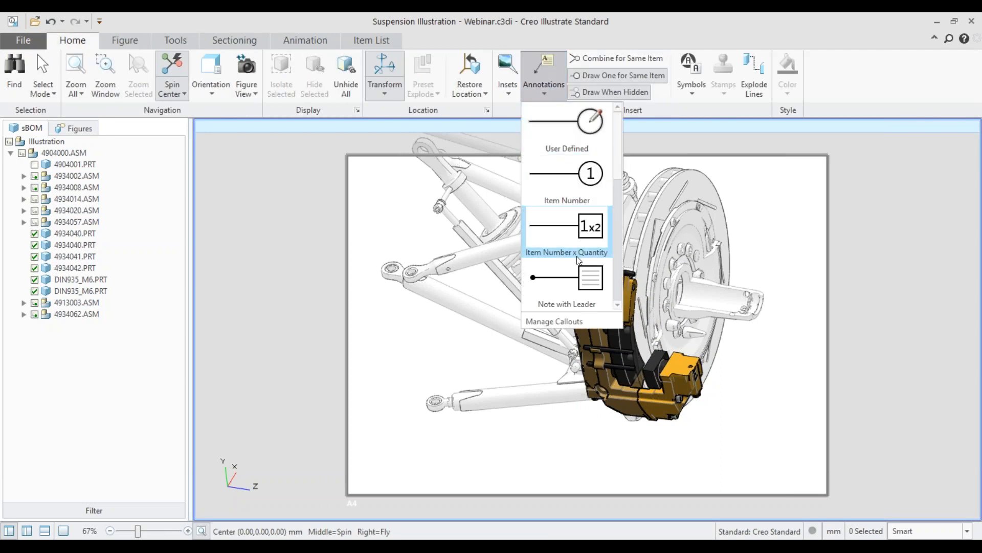
left_click(576, 290)
left_click(652, 370)
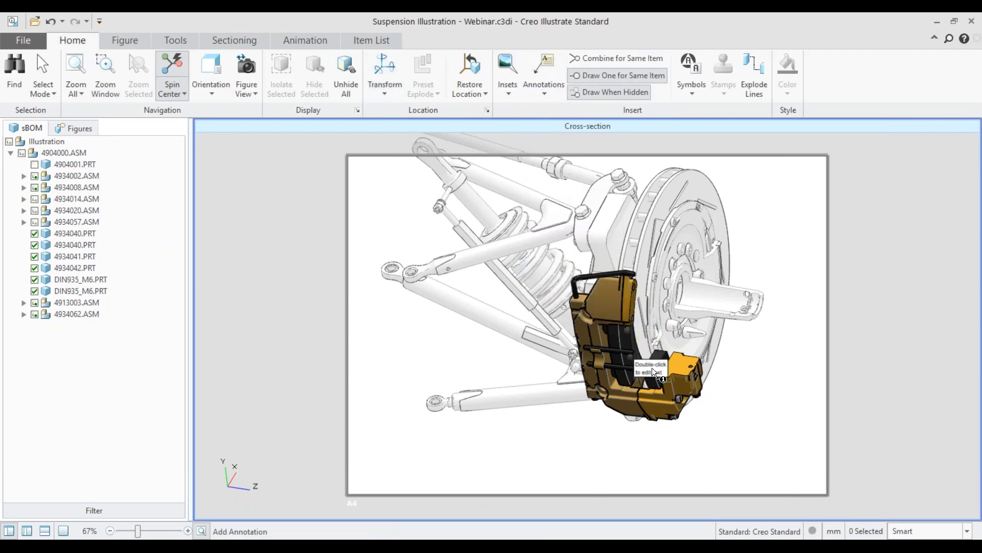
scroll(650, 367, "up", 5)
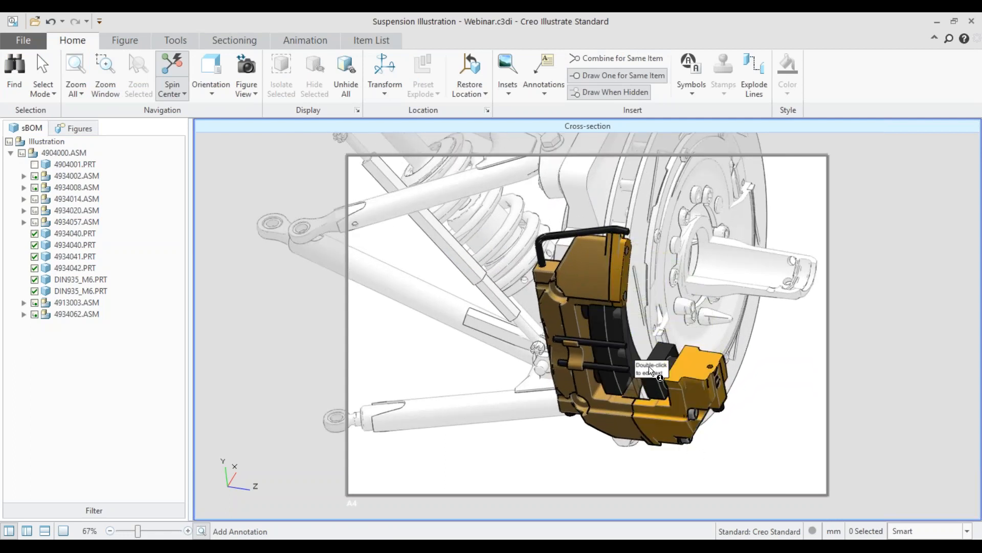
Step: Set the note's text to "Check Brakes" and place its label beside the caliper, above the lower control arm
double_click(652, 369)
left_click_drag(699, 134, 659, 114)
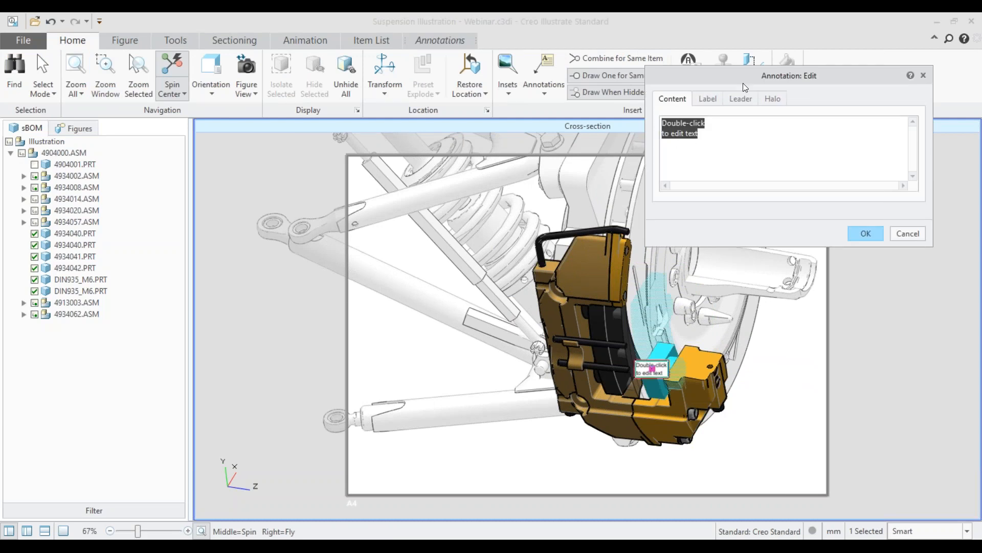
type("Check Brakes")
key("Return")
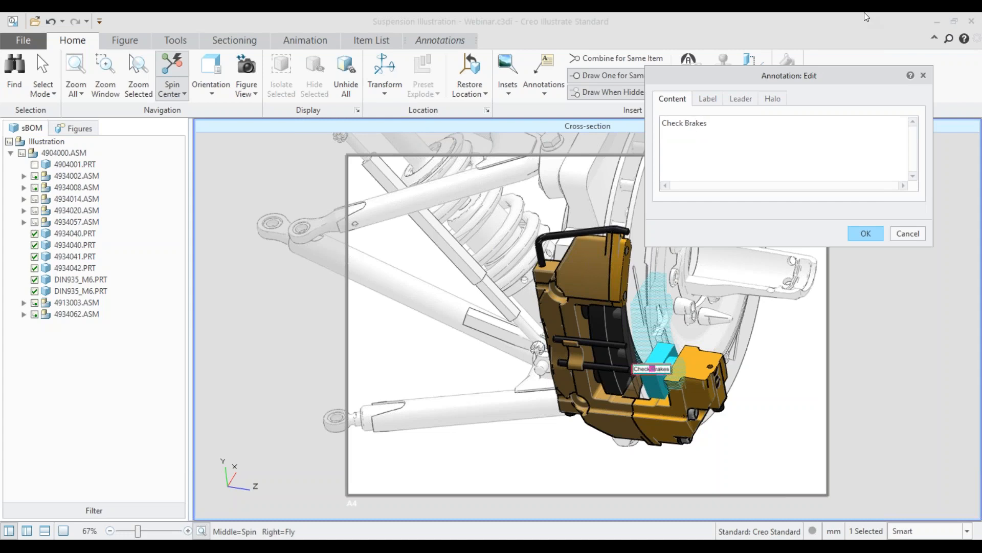
left_click(866, 233)
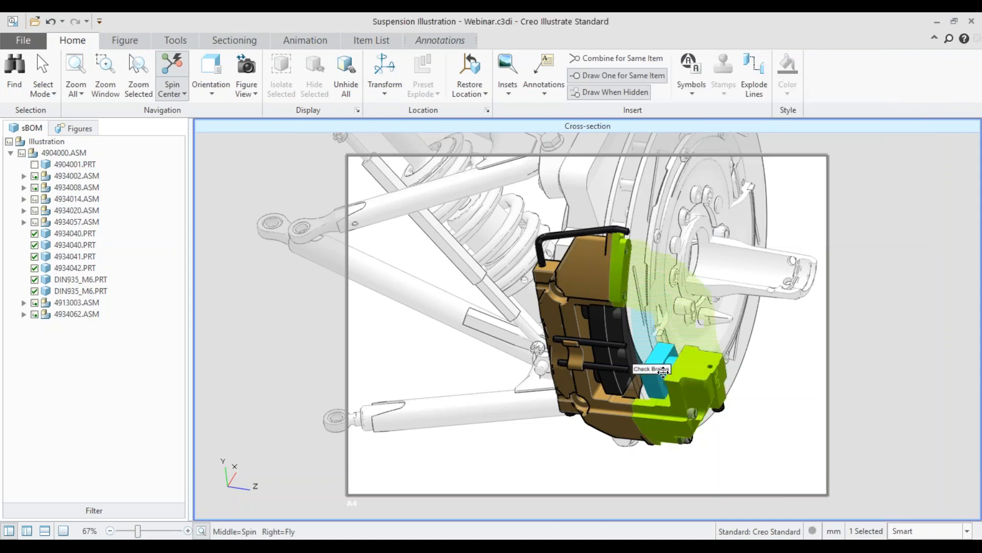
left_click_drag(661, 371, 440, 370)
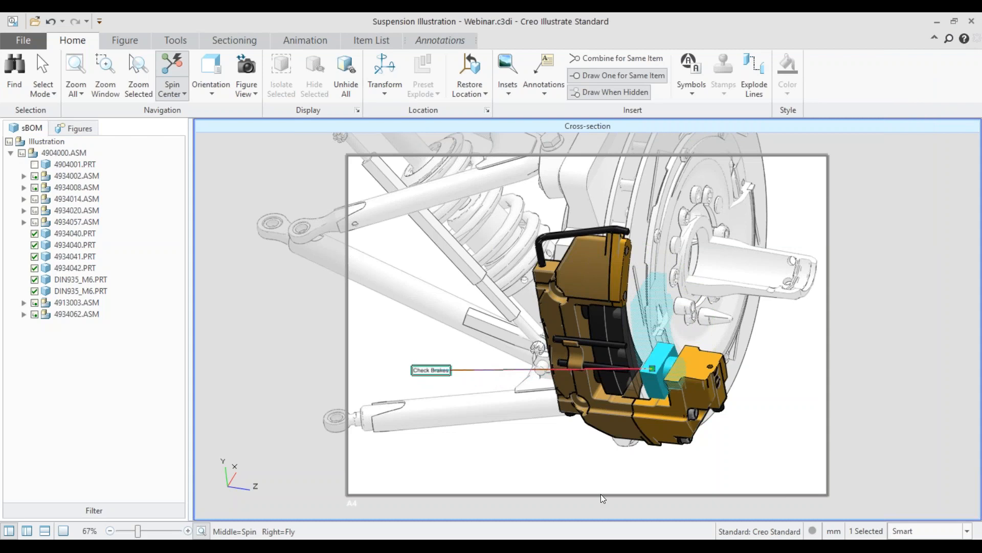
left_click(508, 445)
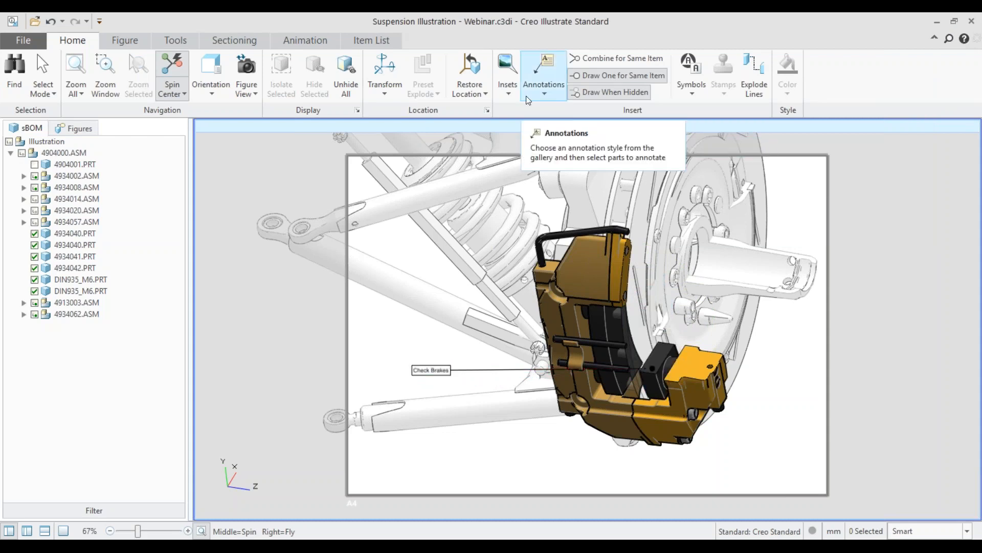
Step: Insert the Warning sign symbol, shrink it and place it directly above the Check Brakes note
left_click(691, 77)
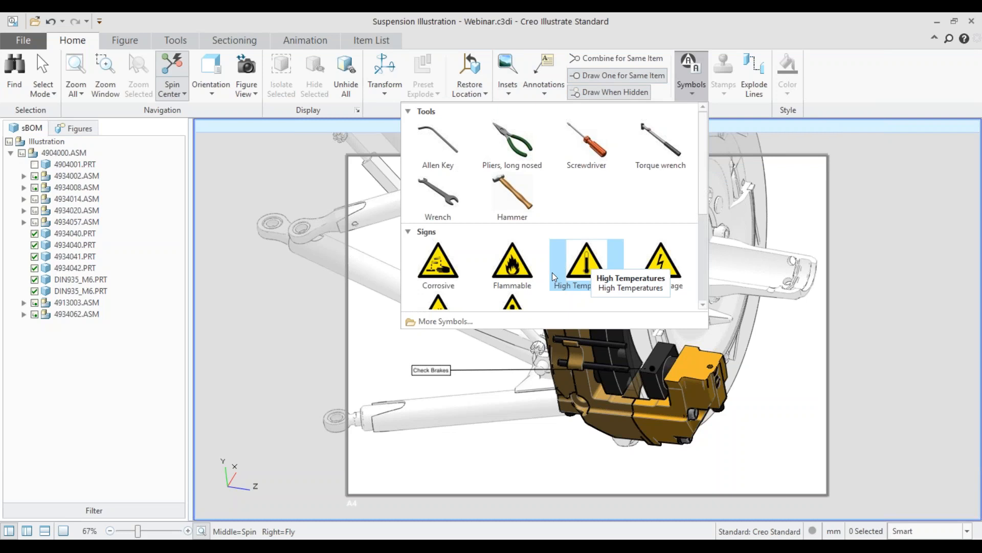
scroll(594, 224, "down", 3)
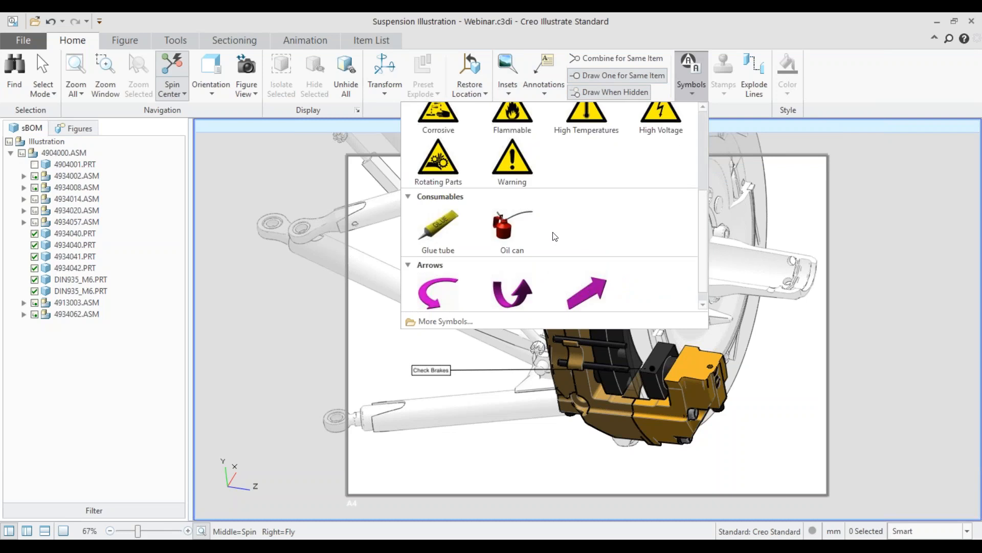
left_click(521, 168)
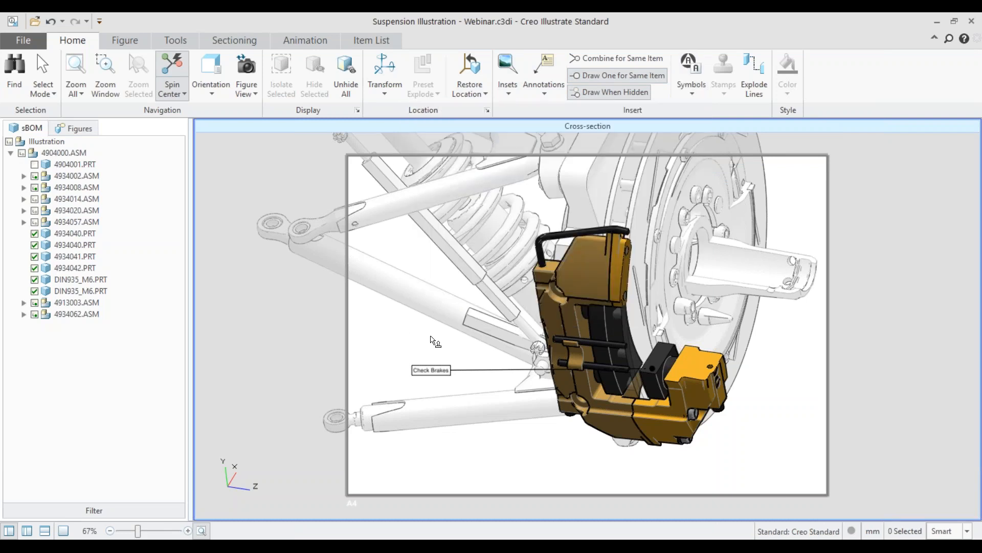
left_click(430, 336)
left_click_drag(526, 428, 453, 344)
left_click_drag(397, 298, 445, 311)
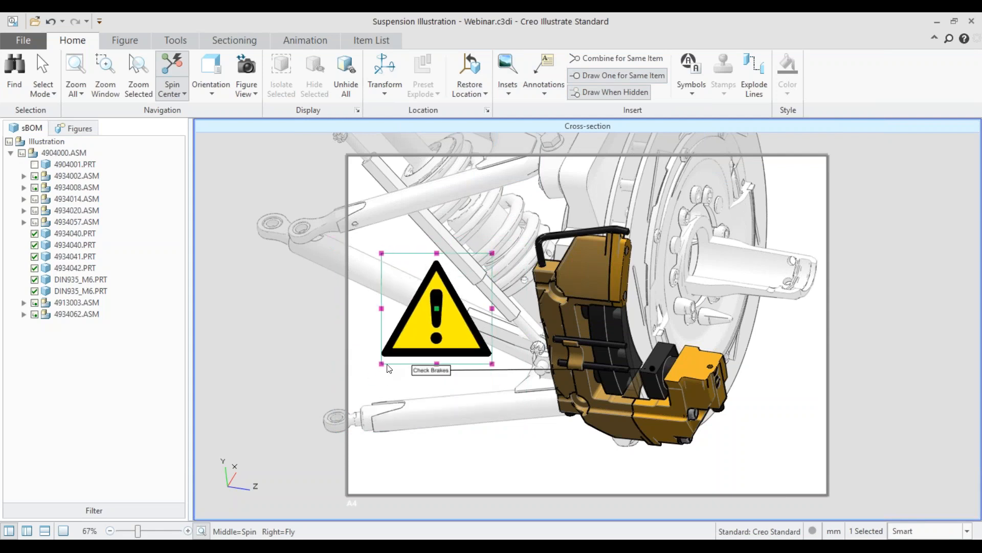
left_click_drag(380, 364, 412, 332)
left_click_drag(459, 305, 435, 335)
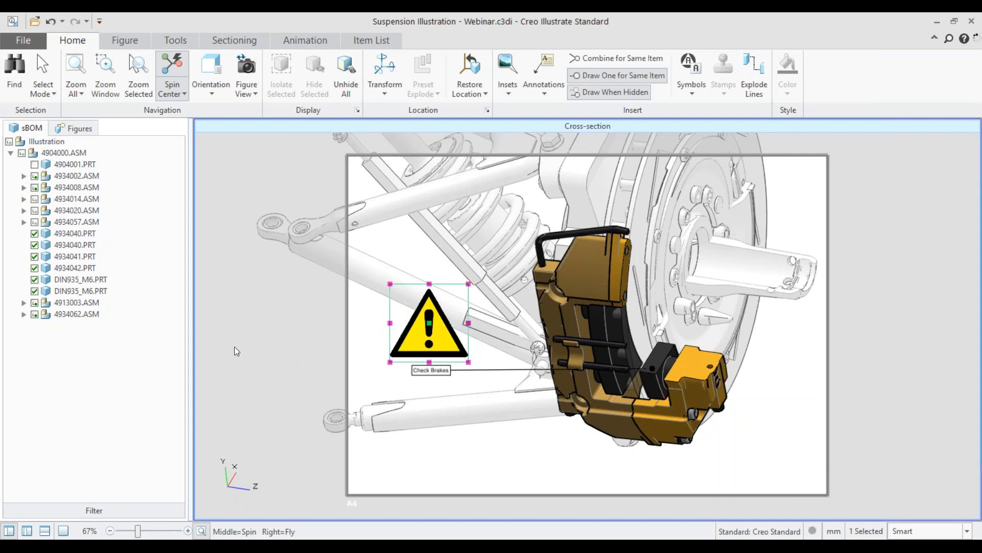
Step: Refresh the Cross-section figure's thumbnail and open the Exploded View figure
left_click(70, 129)
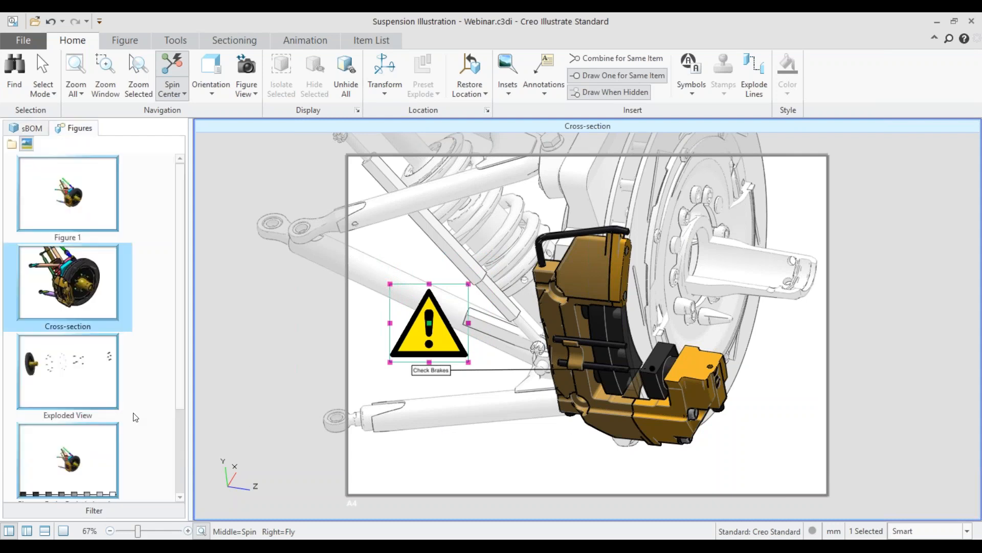
left_click(85, 284)
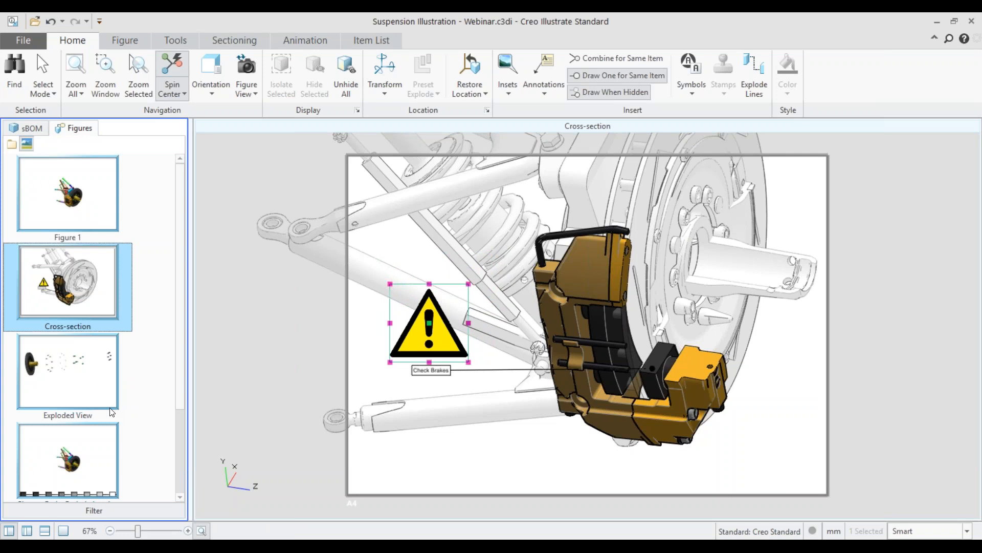
left_click(91, 381)
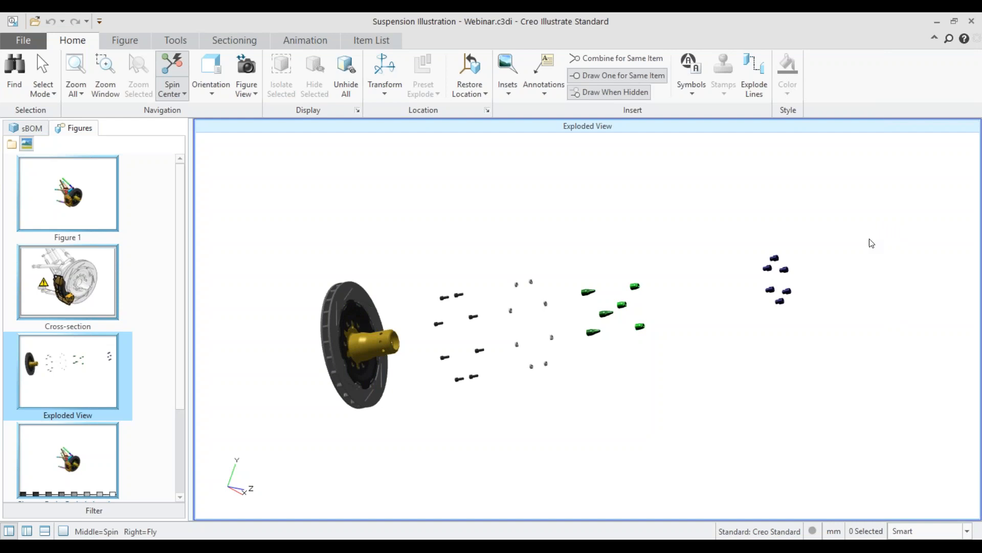
Step: Set the Exploded View page to A4 landscape with a border and fit it to the window
left_click(128, 46)
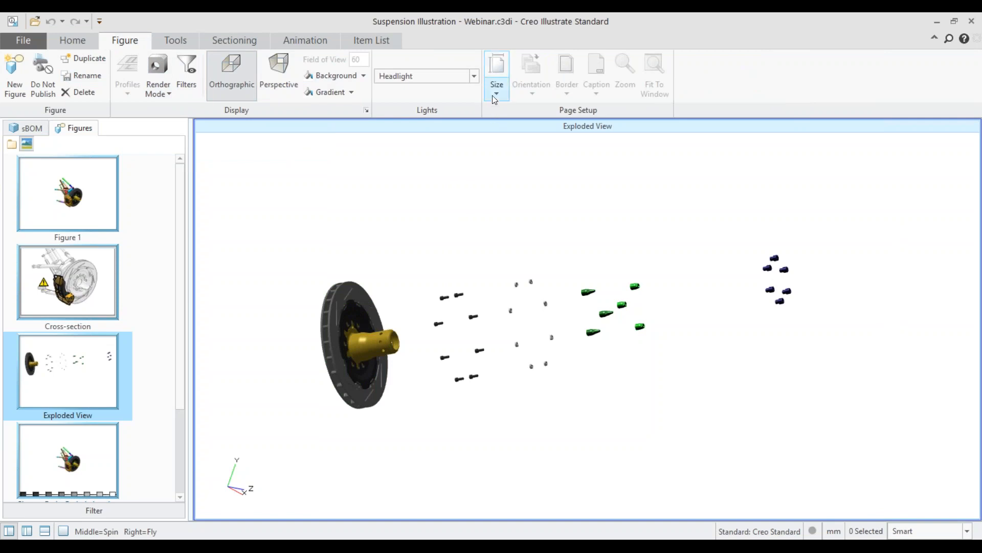
left_click(498, 66)
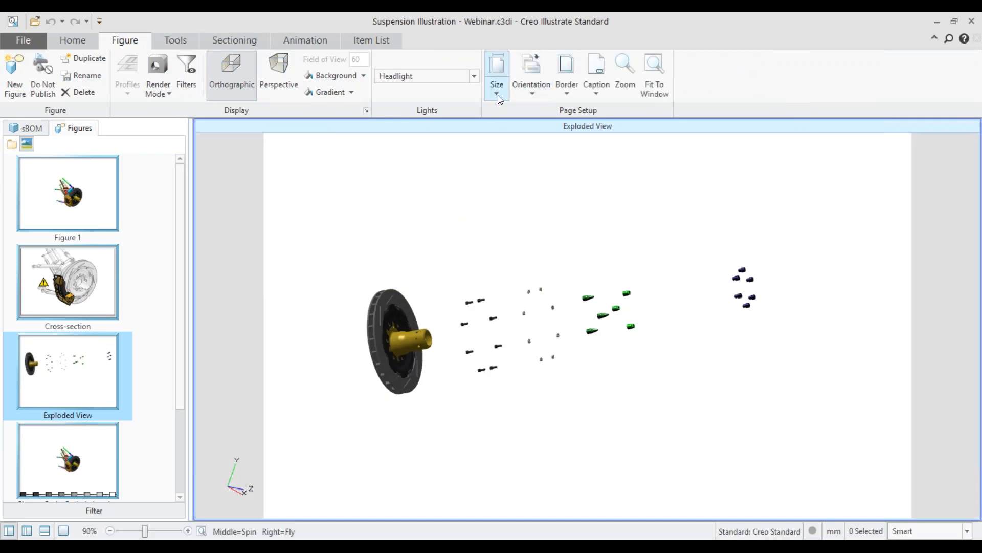
left_click(524, 83)
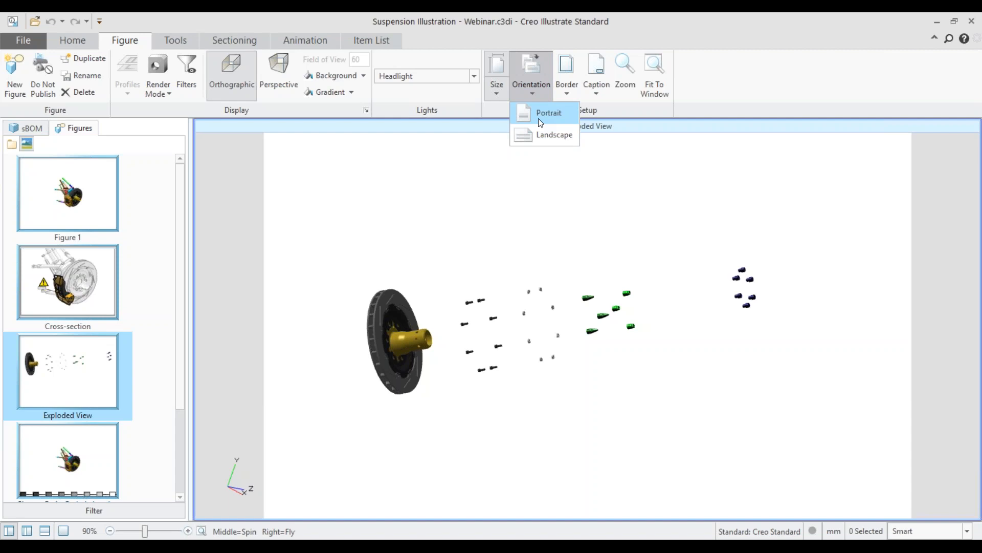
left_click(539, 113)
left_click(532, 84)
left_click(552, 135)
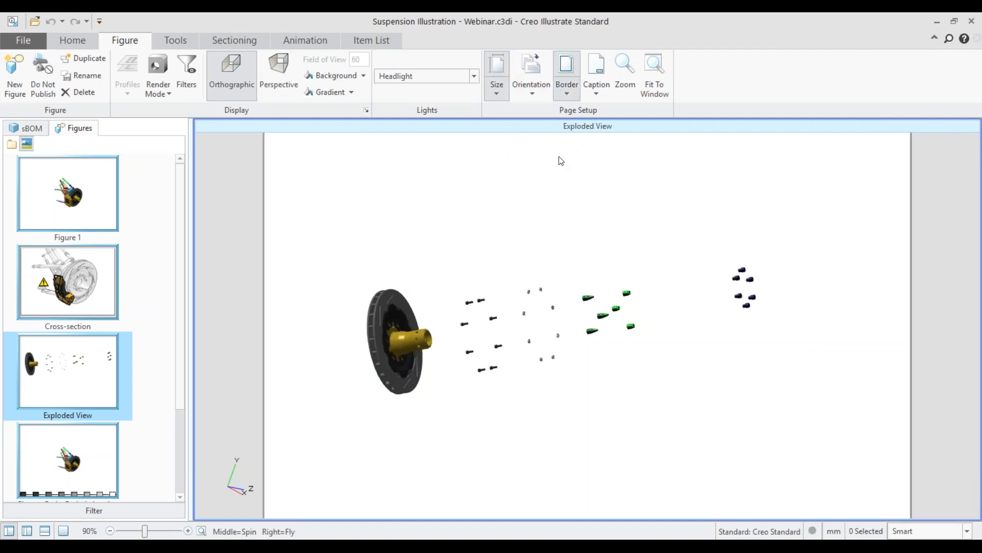
left_click(655, 75)
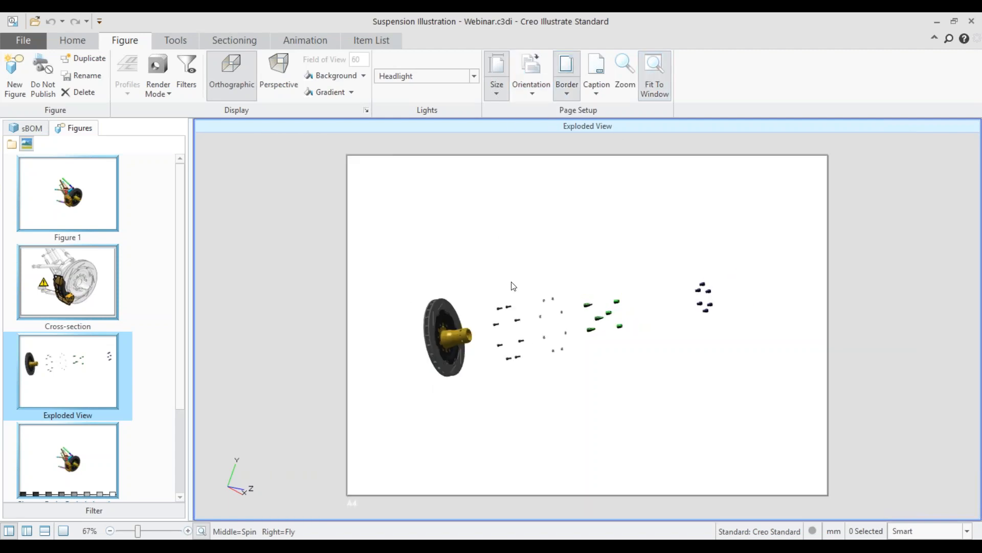
Step: Transform the gold wheel hub along the explode axis to sit between the green studs and the dark blue nuts
left_click_drag(404, 281, 739, 385)
middle_click_drag(461, 333, 514, 288, "shift")
scroll(502, 300, "up", 1)
left_click(505, 362)
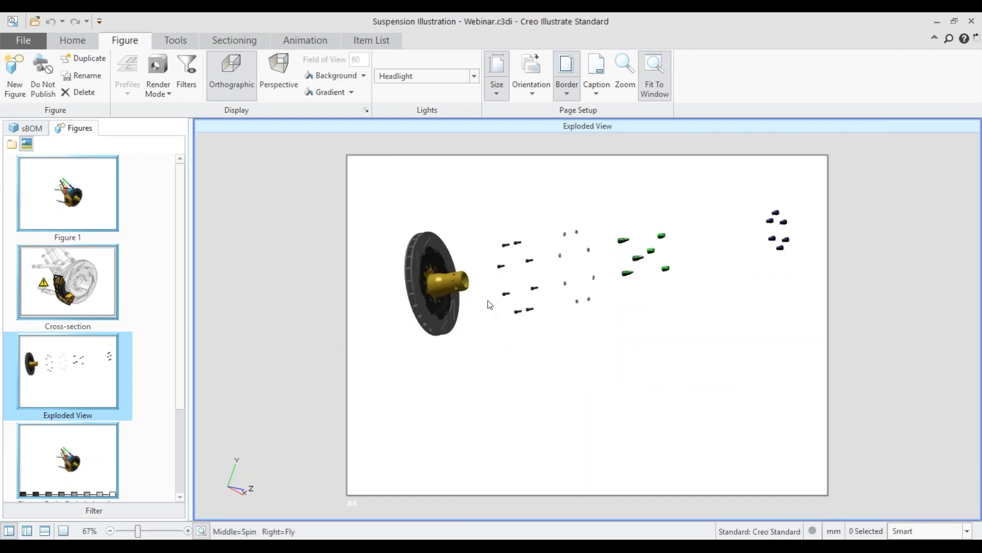
left_click(454, 280)
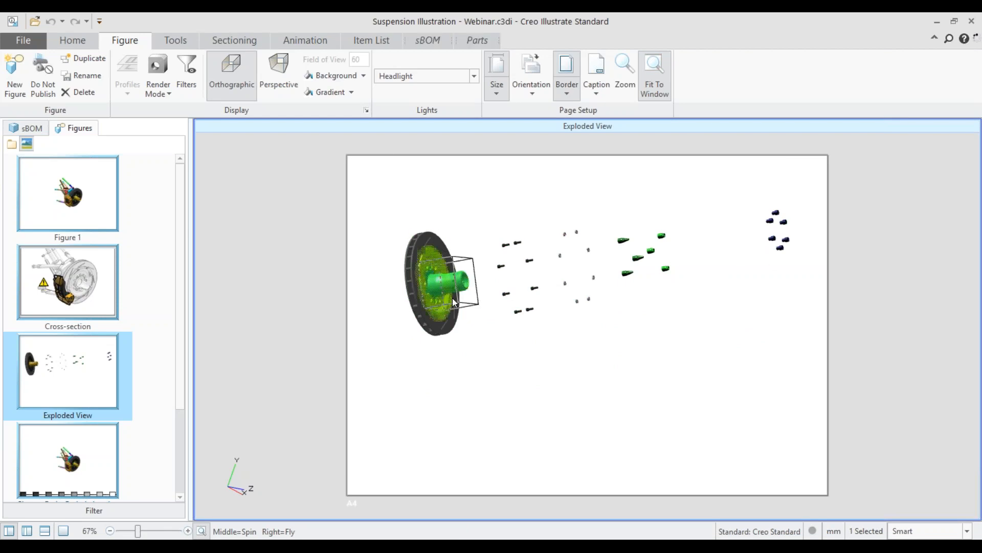
left_click(172, 42)
left_click(71, 38)
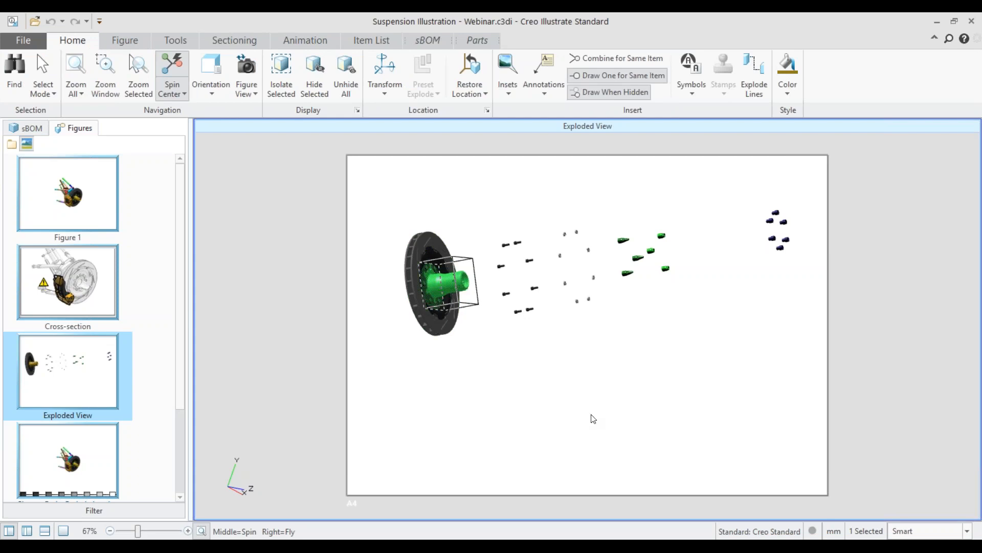
left_click(385, 72)
left_click_drag(517, 270, 783, 253)
Step: Pull the black inner disc out of the brake rotor and shift the rotor ring away from it along the explode axis
left_click(438, 308)
left_click_drag(504, 276, 536, 274)
left_click(461, 445)
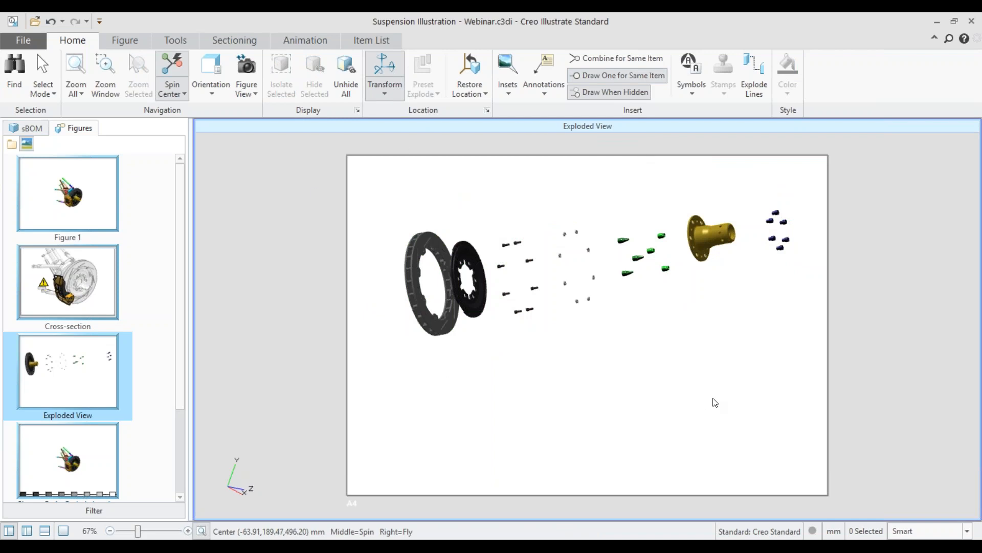
left_click(442, 307)
left_click_drag(502, 275, 485, 277)
left_click(545, 379)
Step: Add Item Number callouts to all parts in the exploded view
left_click(544, 84)
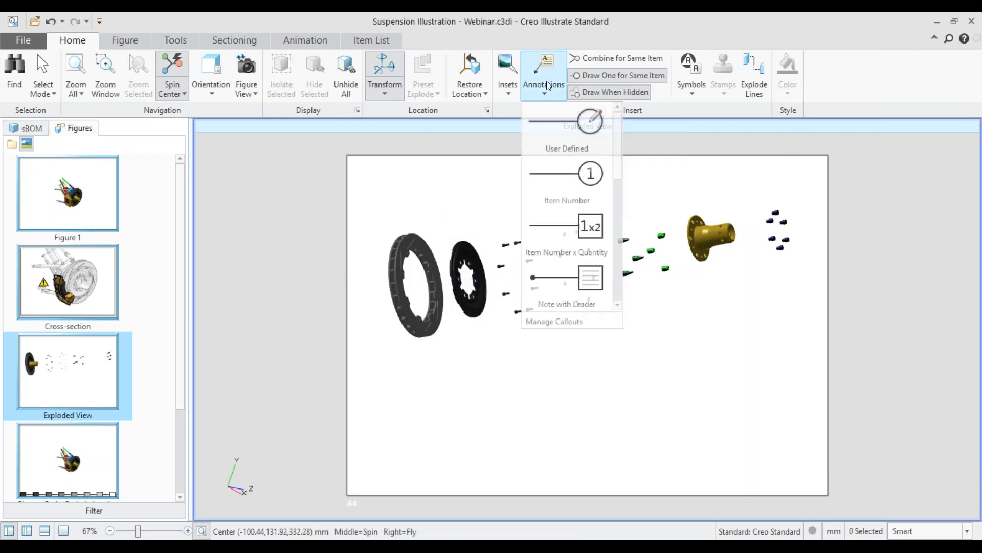
left_click(361, 207)
left_click_drag(360, 208, 814, 356)
left_click(544, 76)
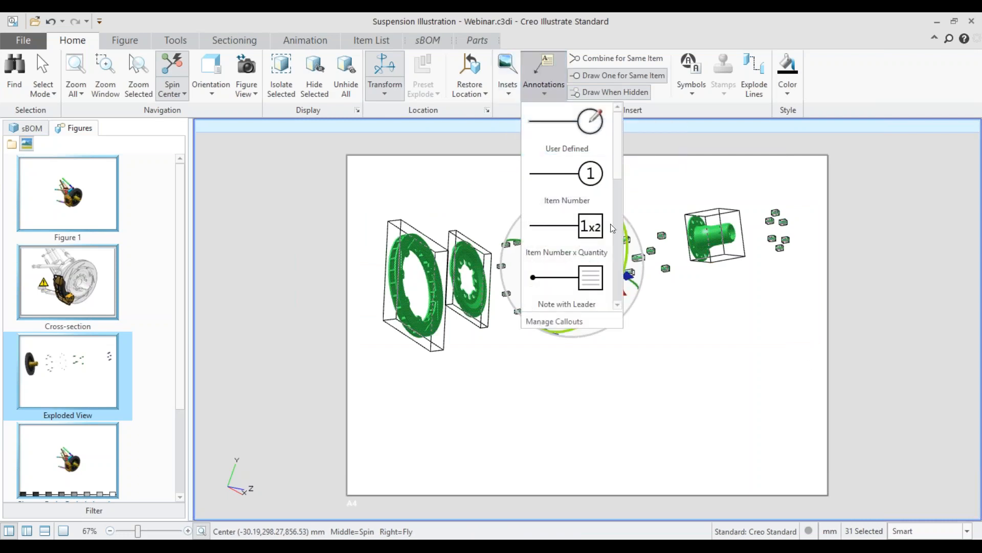
left_click(583, 177)
Step: Reposition callouts 1 and 2 above the two brake discs and shift callout 5 closer to the green studs, then deselect the parts
left_click_drag(468, 383, 463, 190)
left_click_drag(318, 285, 383, 197)
left_click_drag(662, 169, 633, 186)
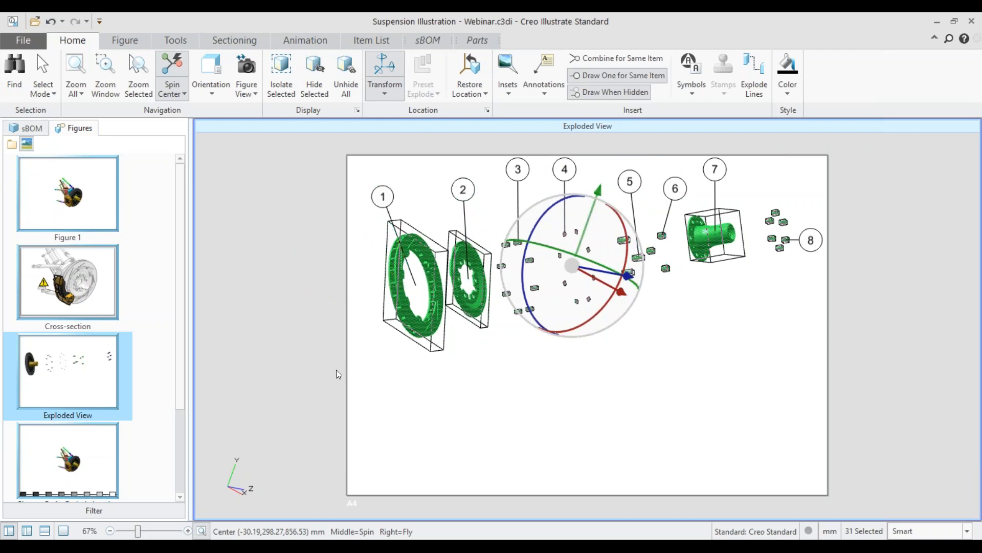
left_click(236, 484)
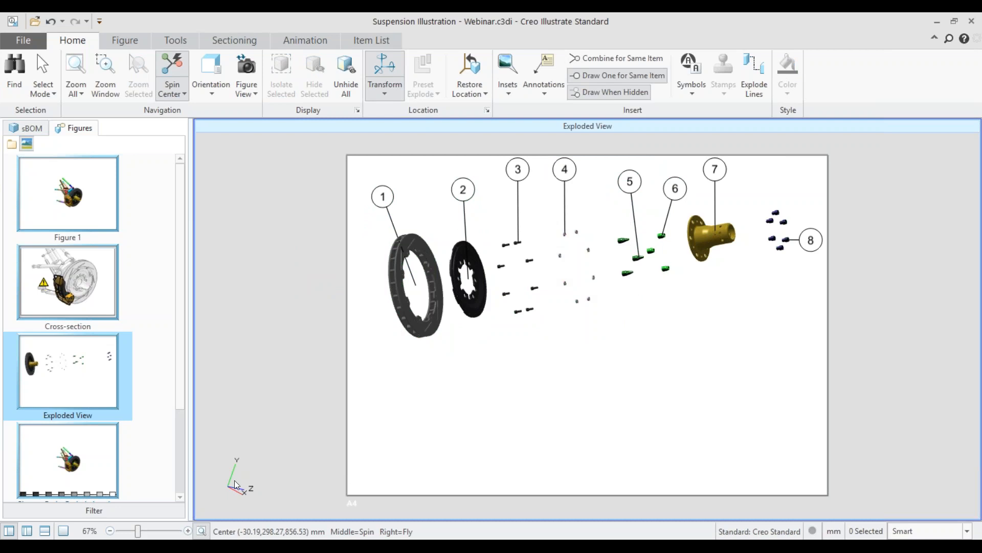
Step: Examine the exploded view's item list with its item numbers, part tags and quantities, and hide it again
left_click(45, 531)
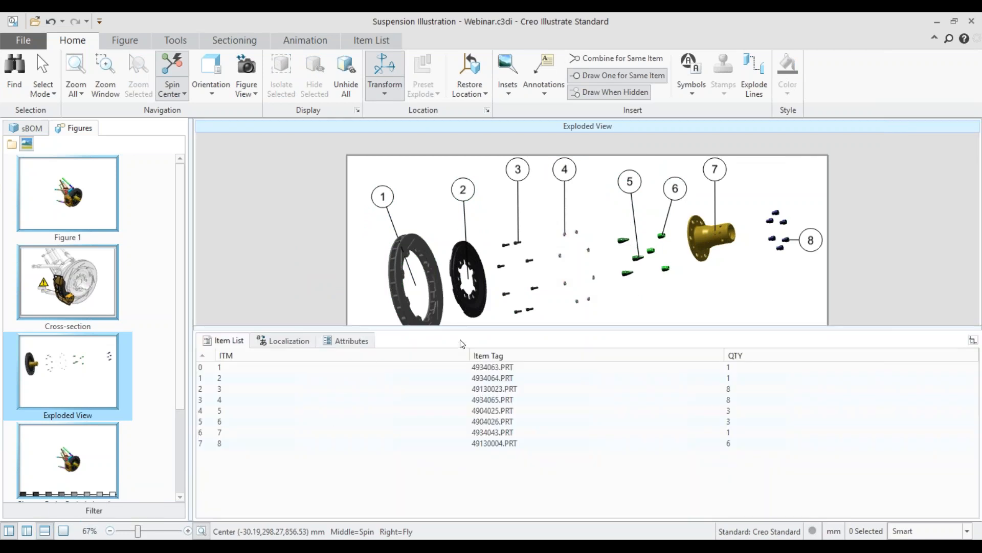
left_click_drag(475, 328, 474, 346)
left_click_drag(275, 388, 274, 462)
right_click(288, 410)
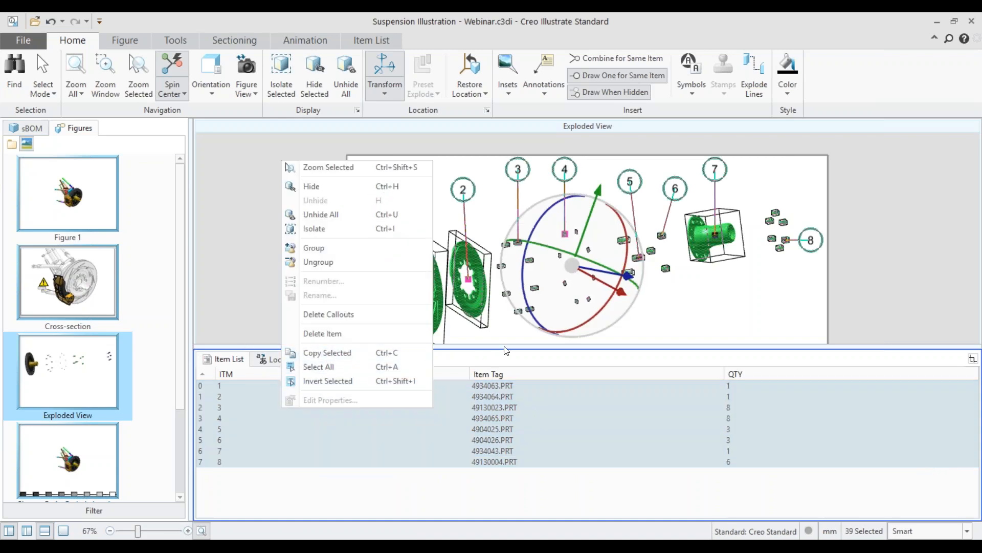
left_click(258, 331)
left_click(258, 331)
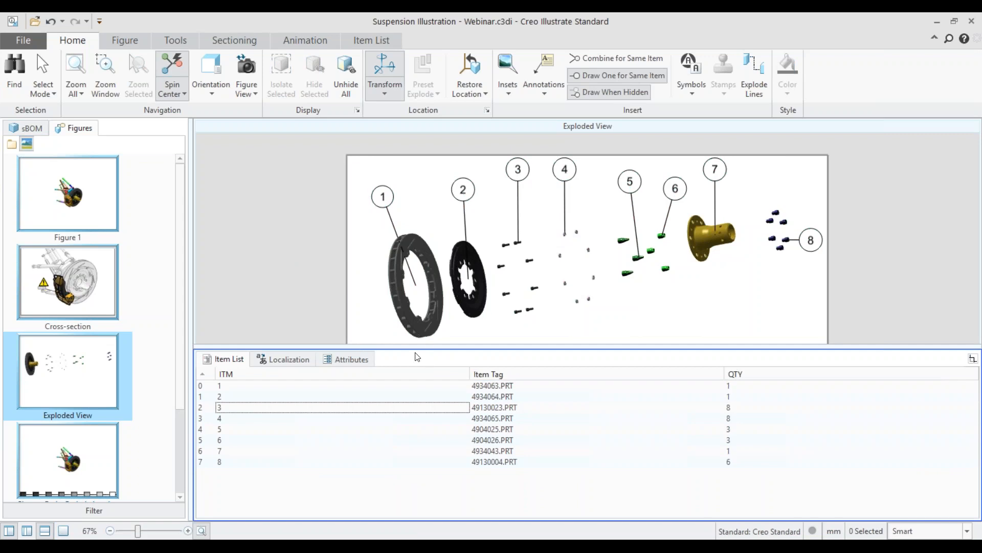
left_click(44, 530)
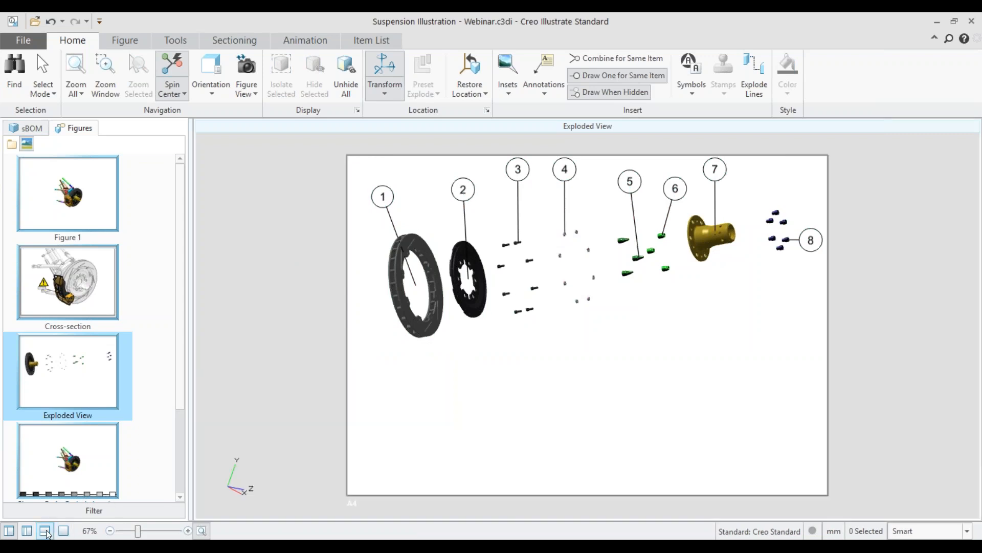
Step: Open the Change Brake Pads Animation figure and display its steps in the Step Editor
middle_click_drag(596, 317, 776, 300)
left_click_drag(819, 284, 800, 213)
scroll(84, 445, "down", 2)
left_click(90, 392)
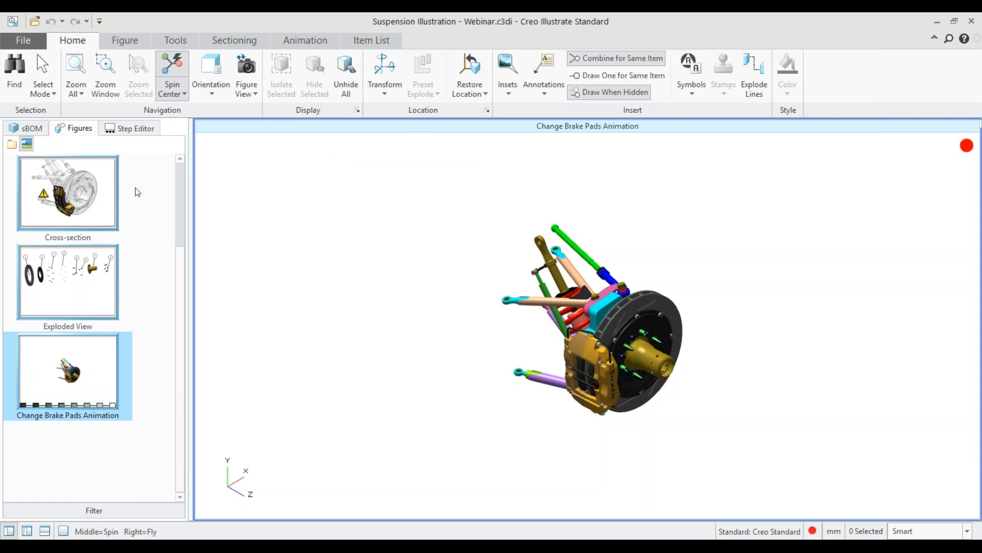
left_click(134, 129)
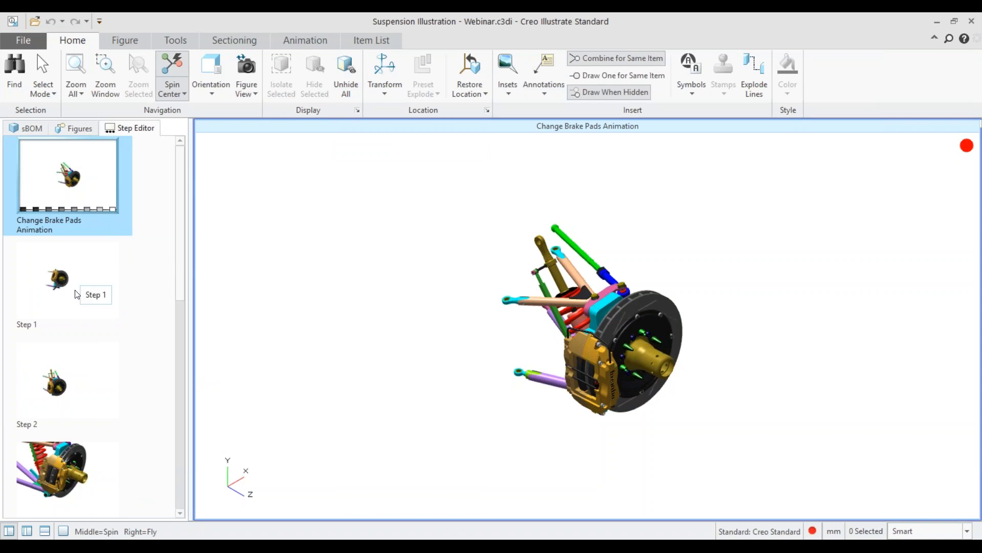
left_click(67, 214)
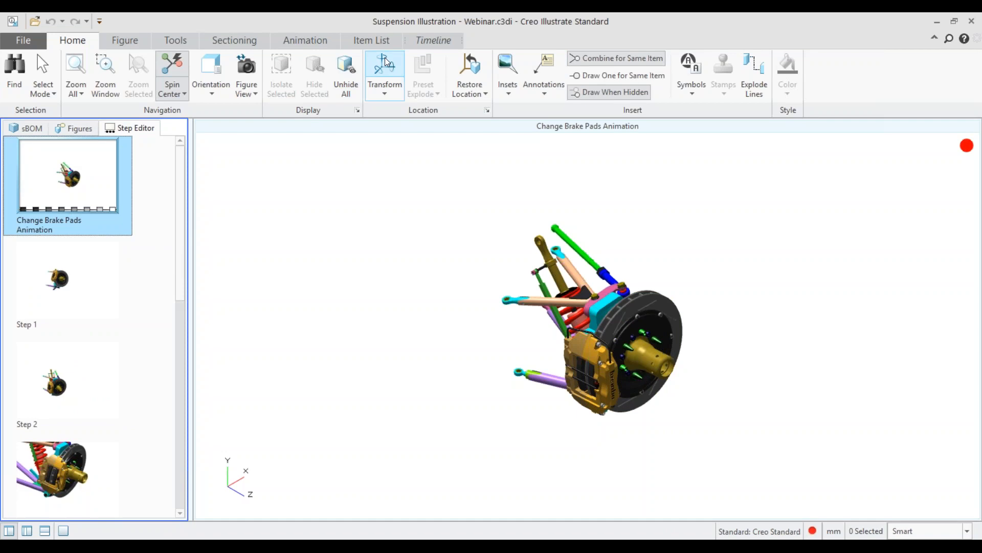
Step: Preview the whole Change Brake Pads Animation sequence from start to end and close the preview
left_click(301, 46)
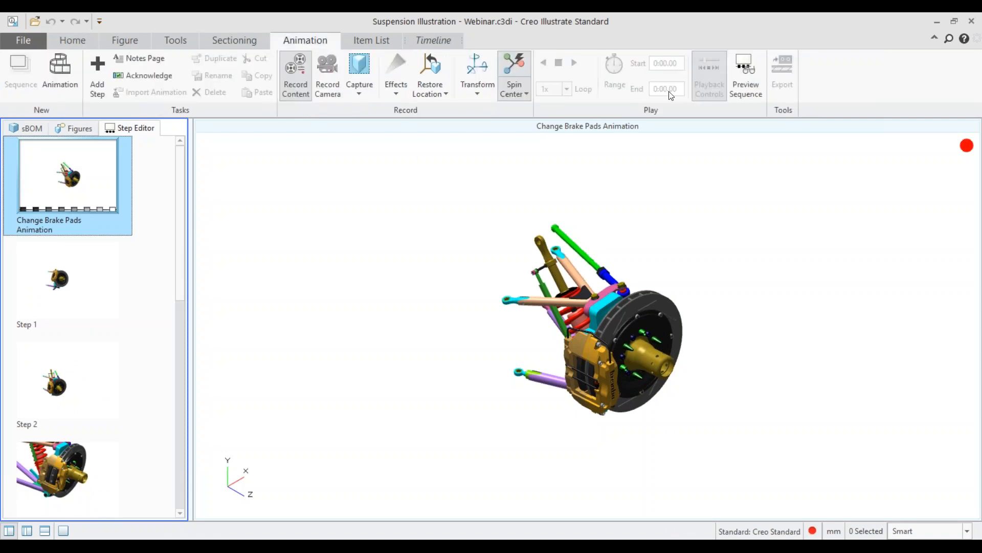
left_click(750, 90)
left_click(46, 110)
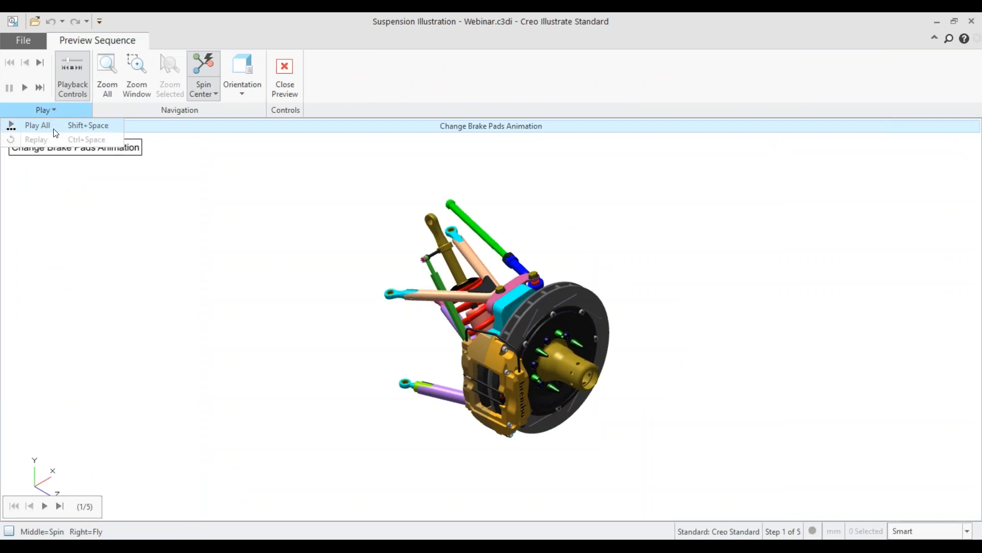
left_click(53, 127)
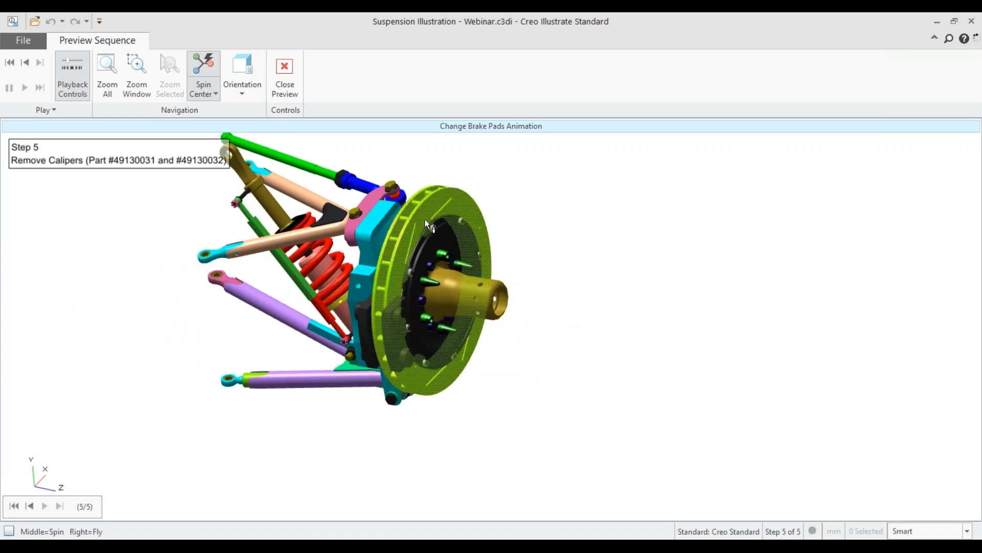
left_click(292, 79)
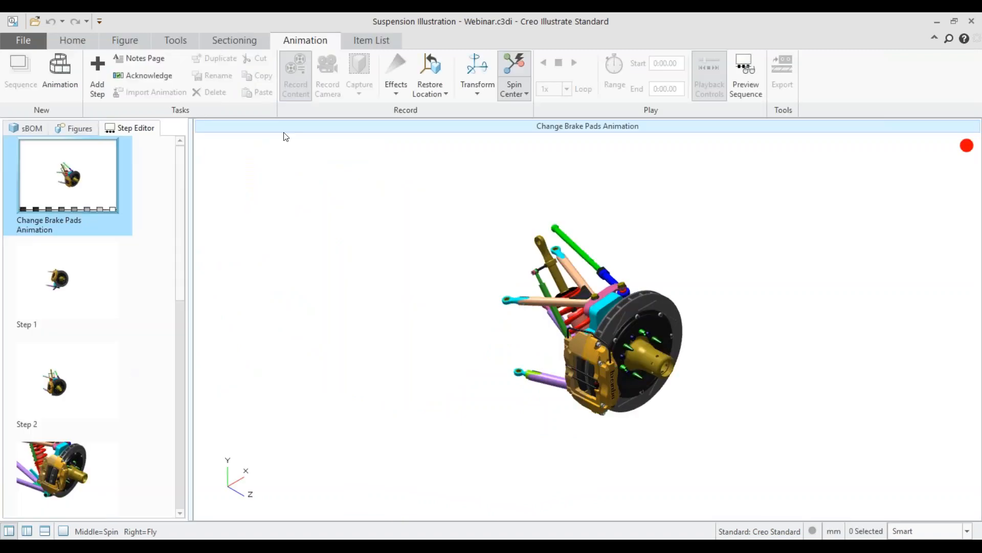
Step: Add a new step after Step 5 and apply a red Flash effect to the outer brake pad
scroll(92, 423, "down", 5)
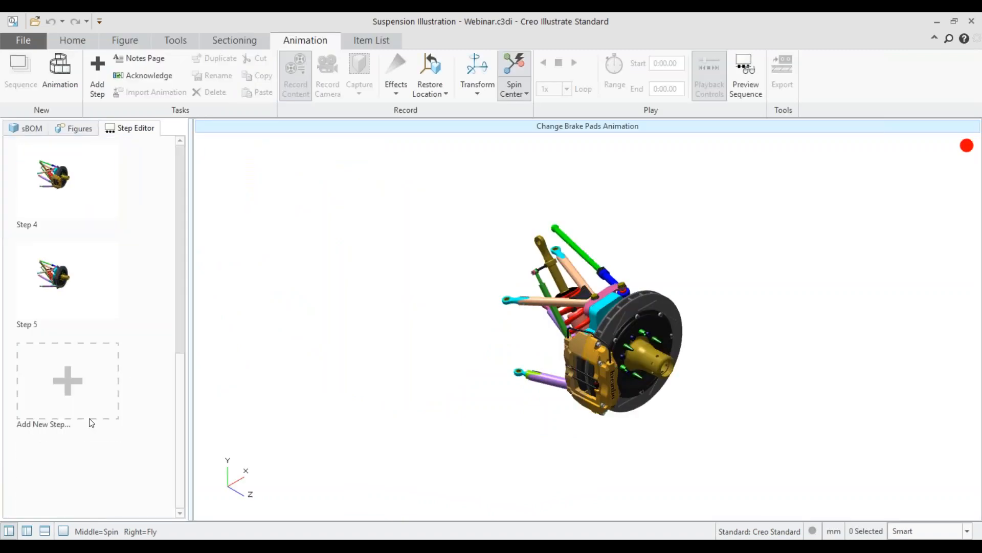
left_click(63, 387)
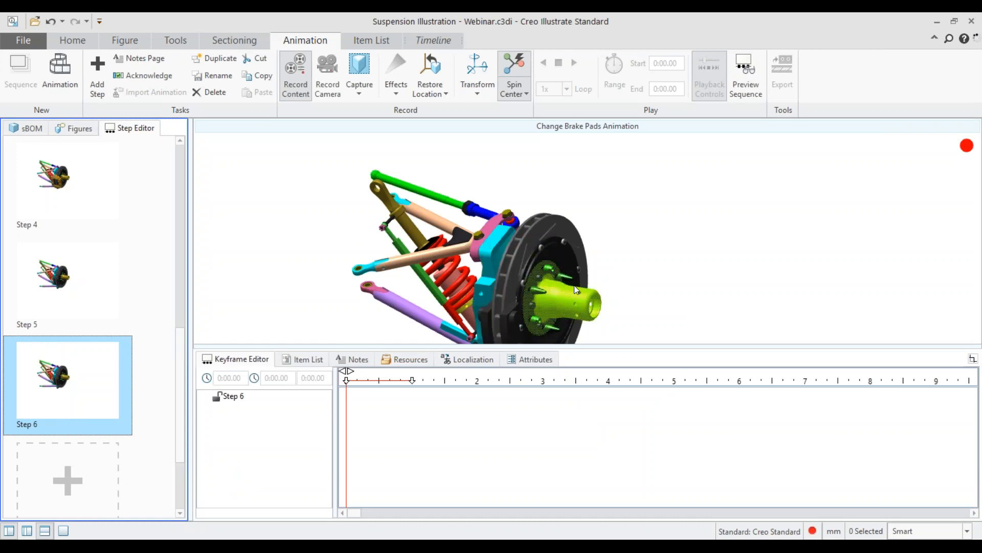
middle_click_drag(512, 341, 507, 257, "shift")
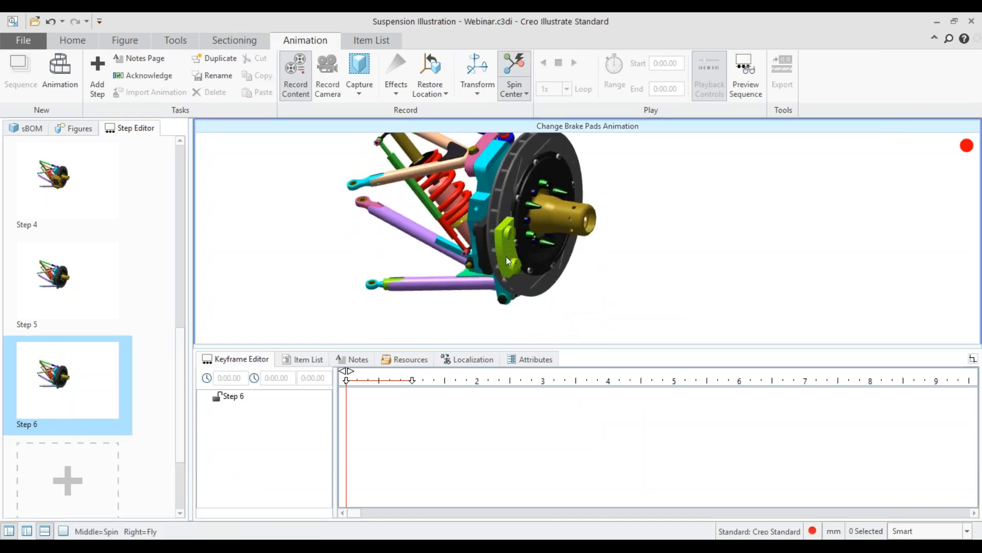
left_click(508, 261)
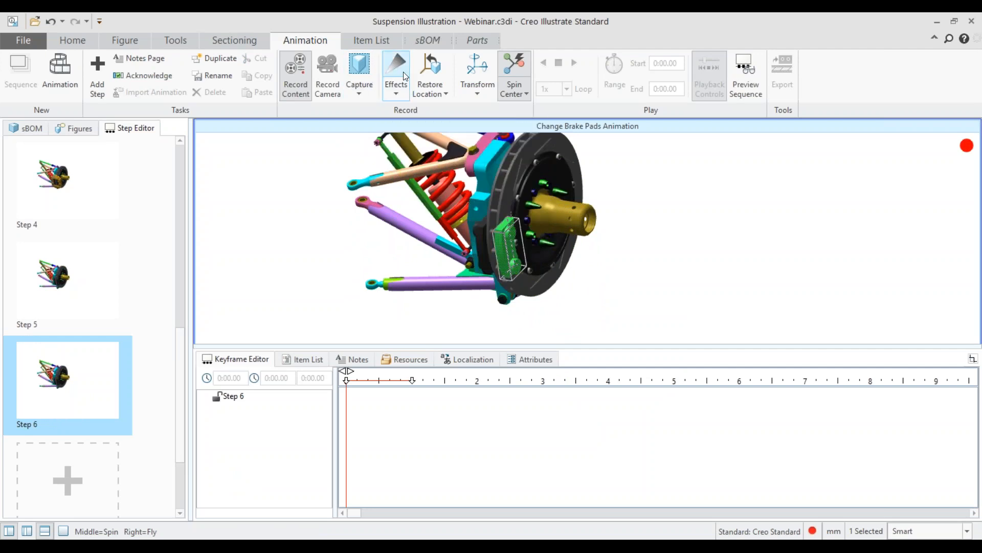
left_click(397, 87)
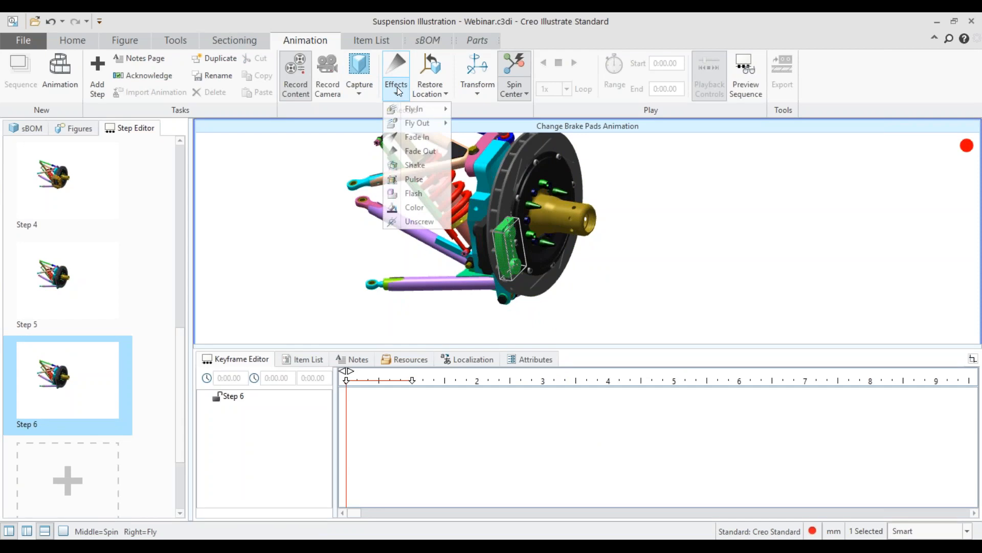
left_click(425, 193)
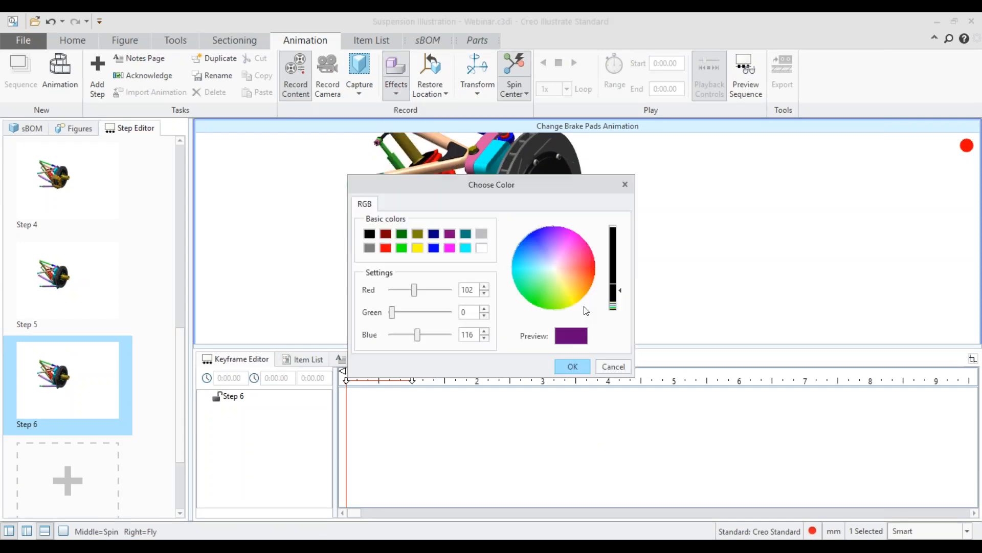
left_click(386, 248)
left_click(569, 366)
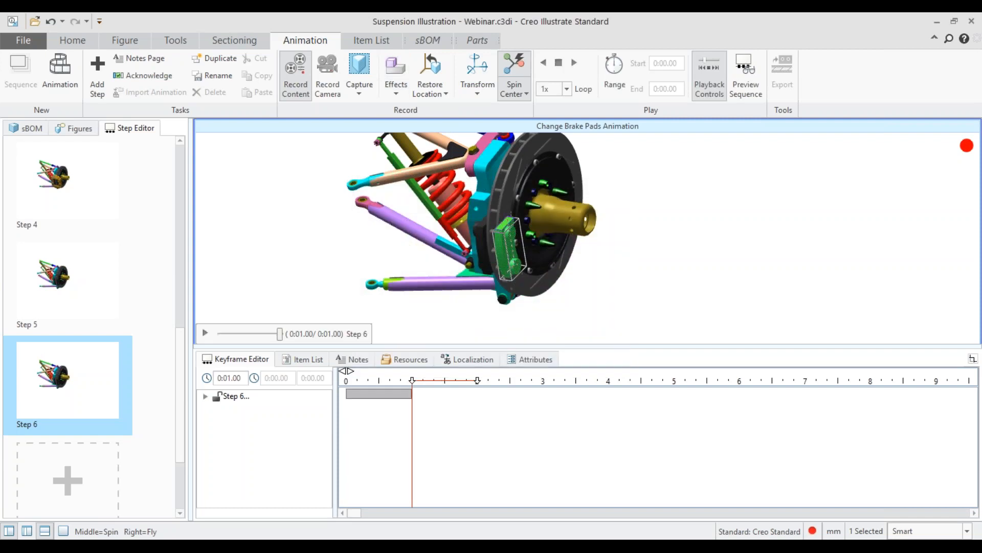
Step: Animate the outer brake pad moving outward past the wheel hub and fading out in Step 6
left_click(477, 69)
left_click_drag(536, 215, 694, 239)
left_click(396, 88)
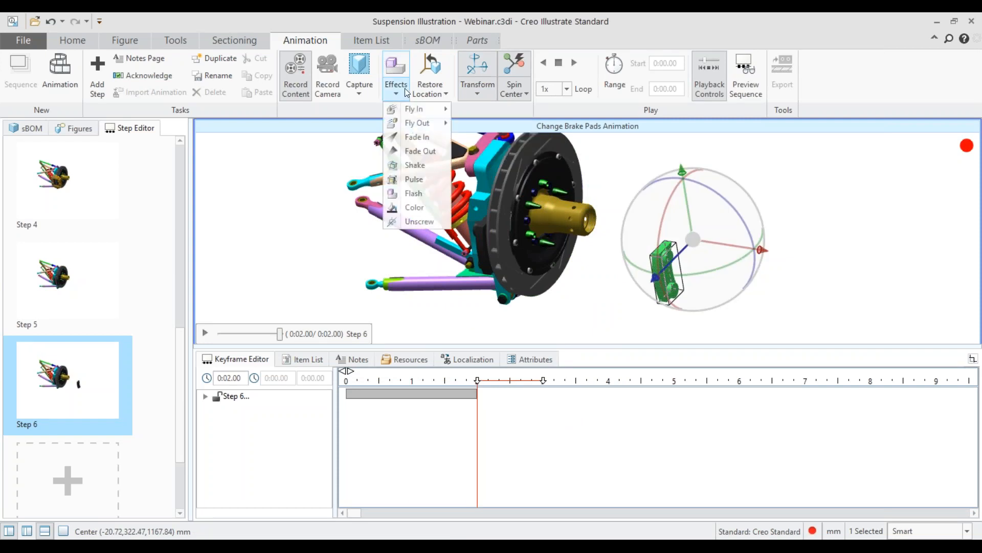
left_click(414, 152)
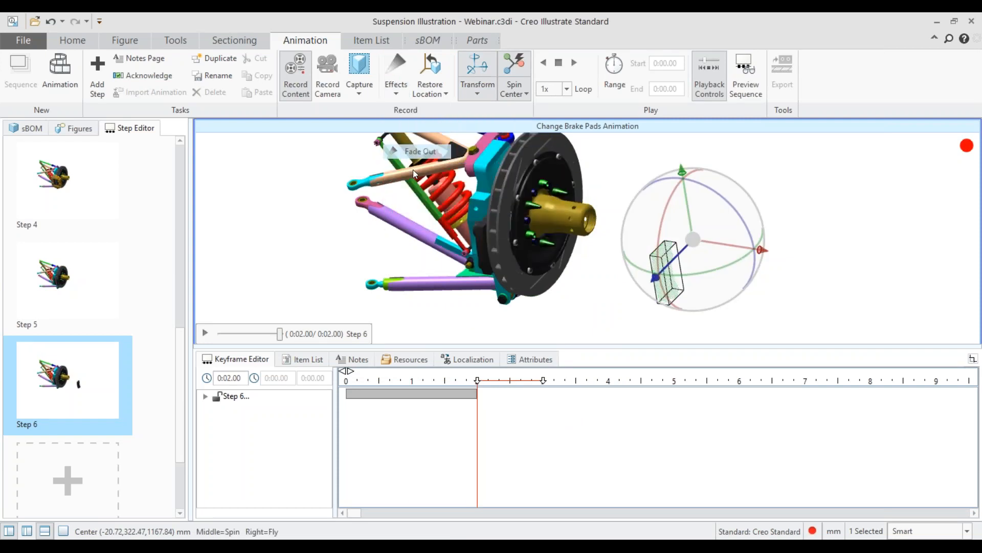
Step: Add Step 7 to the sequence and apply a Shake effect to the inner brake pad
left_click(76, 470)
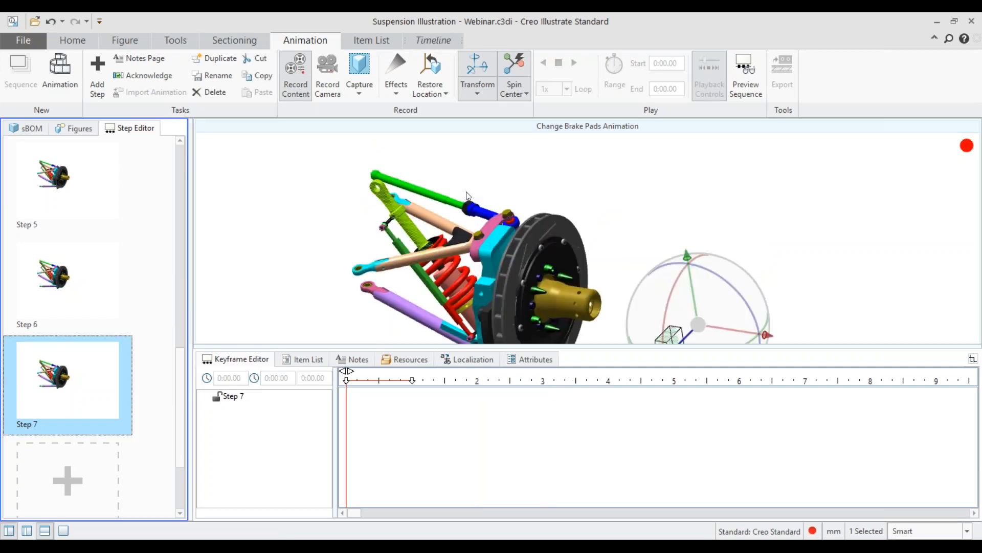
left_click(491, 321)
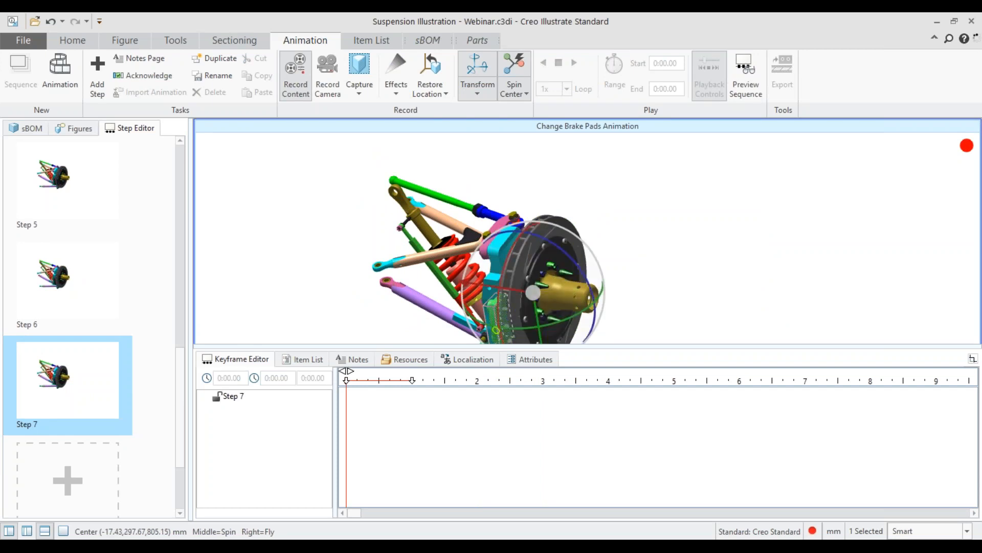
left_click(398, 86)
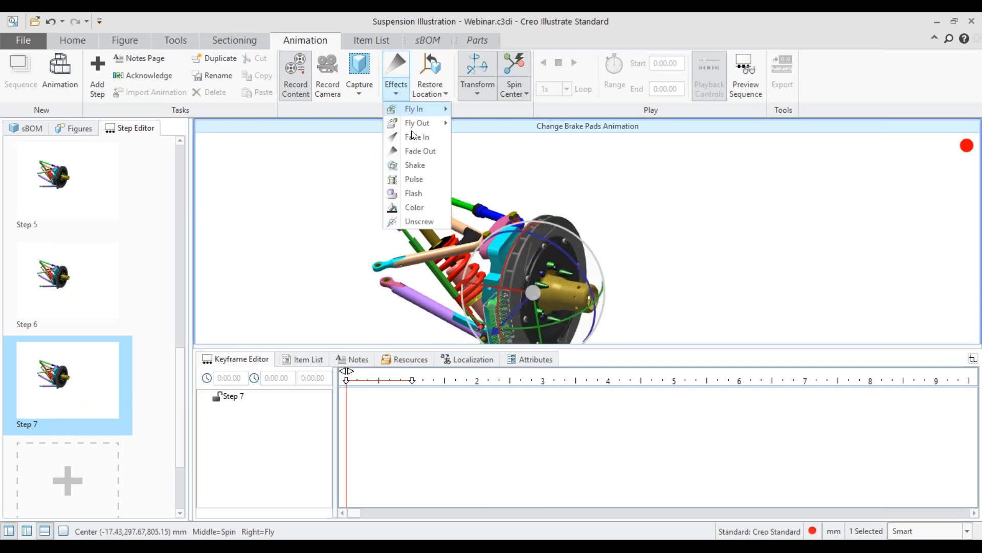
left_click(423, 171)
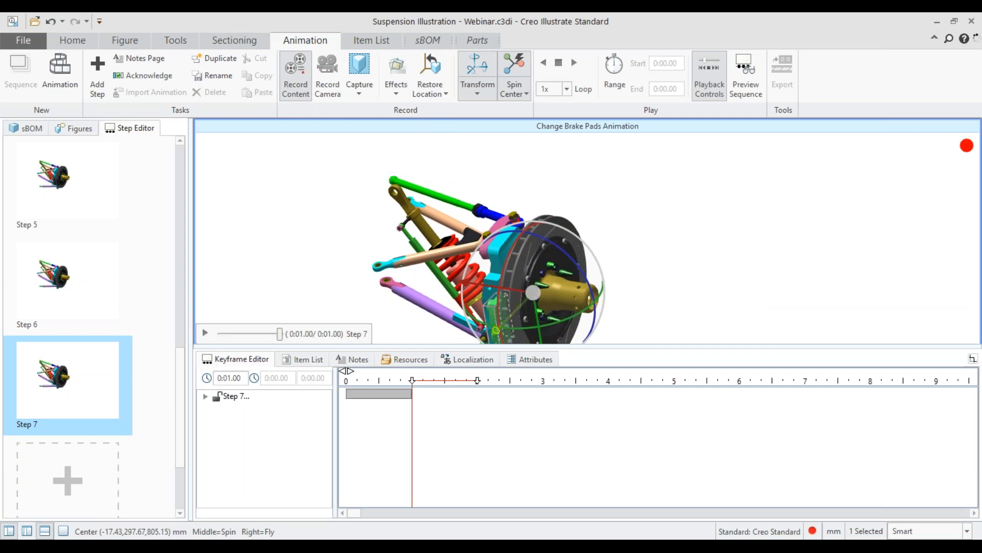
Step: Animate the inner brake pad moving away from the rotor past the suspension arms and fading out in Step 7
left_click_drag(471, 284, 290, 256)
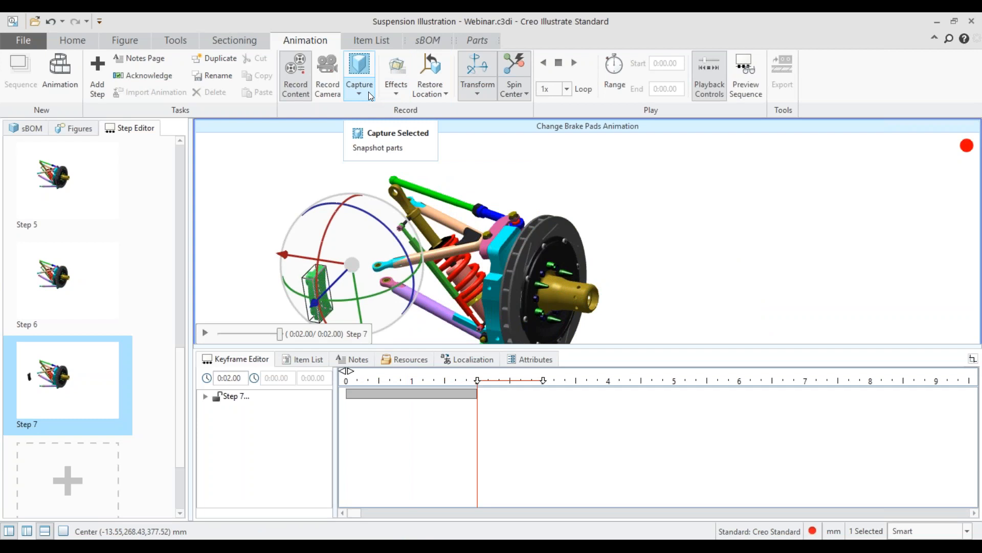
left_click(401, 94)
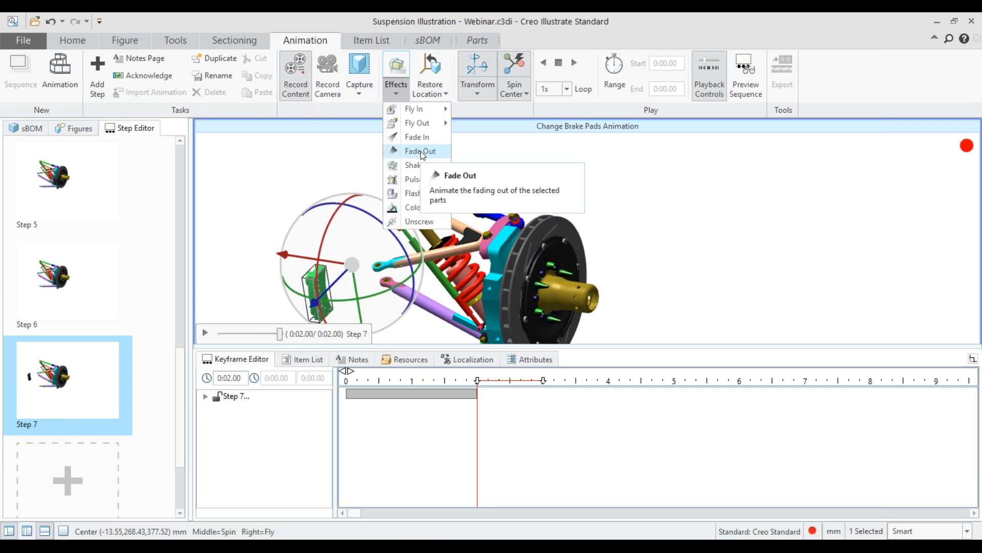
left_click(412, 149)
left_click(276, 186)
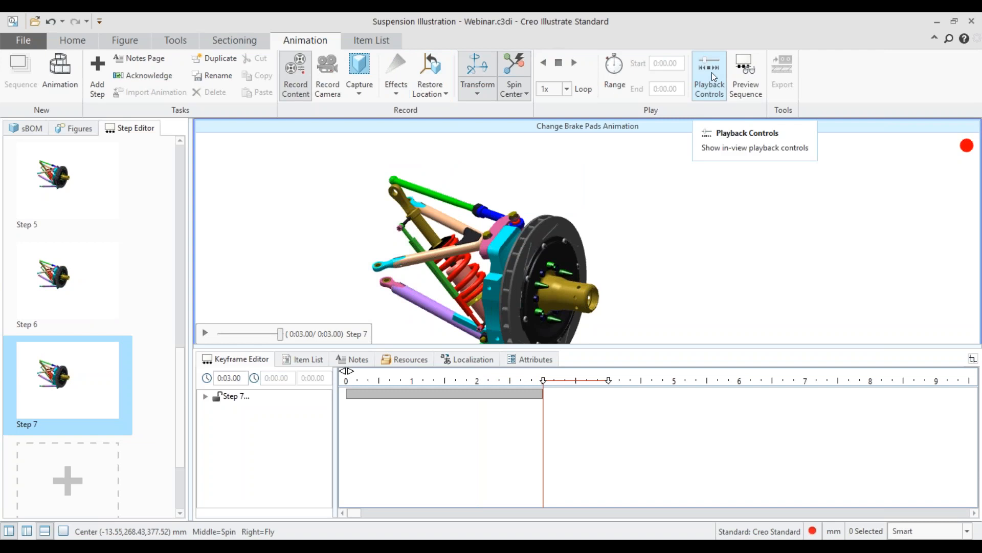
Step: Preview the sequence, skipping ahead to the new brake pad removal steps and playing Steps 6 and 7
left_click(745, 79)
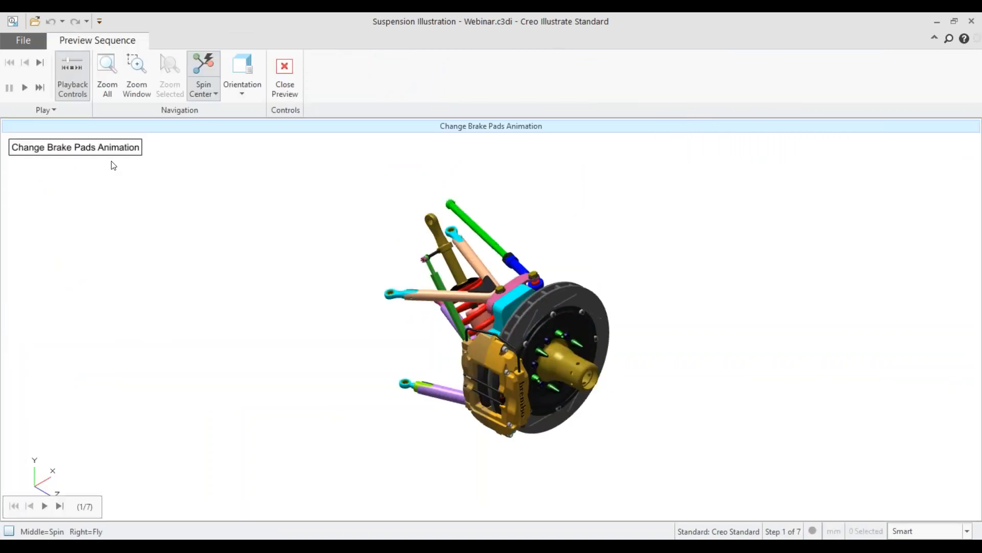
left_click(41, 60)
left_click(41, 60)
left_click(40, 61)
left_click(41, 63)
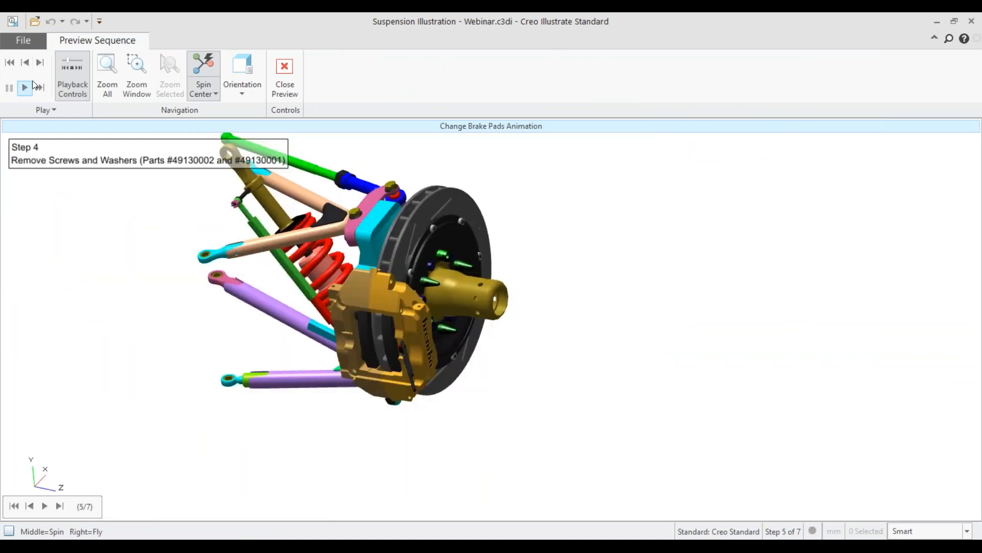
left_click(40, 63)
left_click(31, 90)
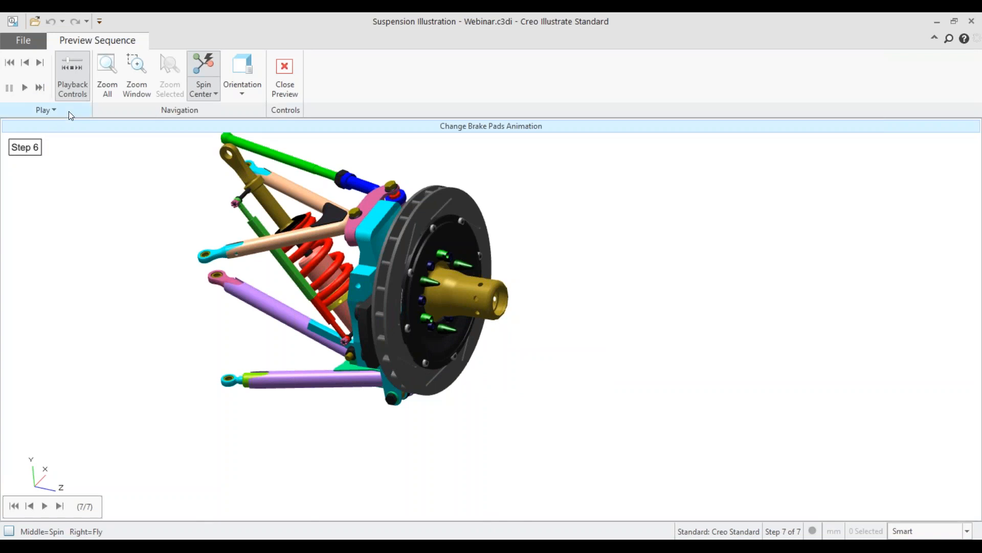
left_click(27, 88)
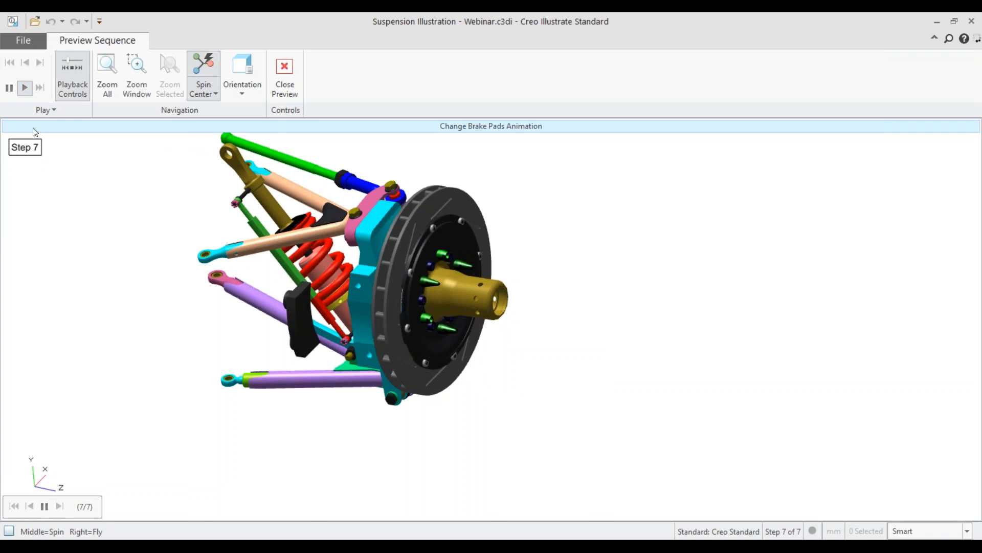
Step: Close the sequence preview and enlarge the graphics area above the keyframe timeline
left_click(291, 79)
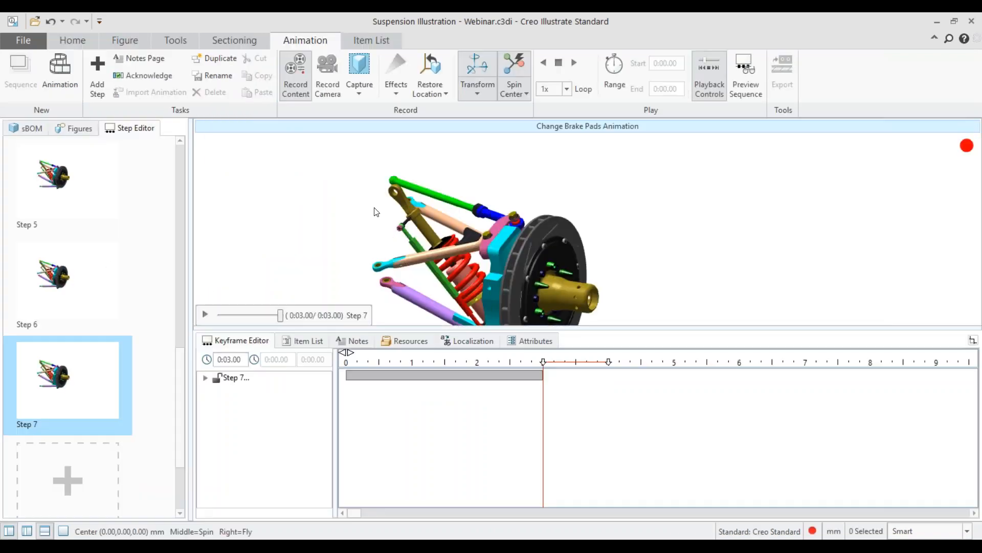
left_click_drag(548, 329, 537, 394)
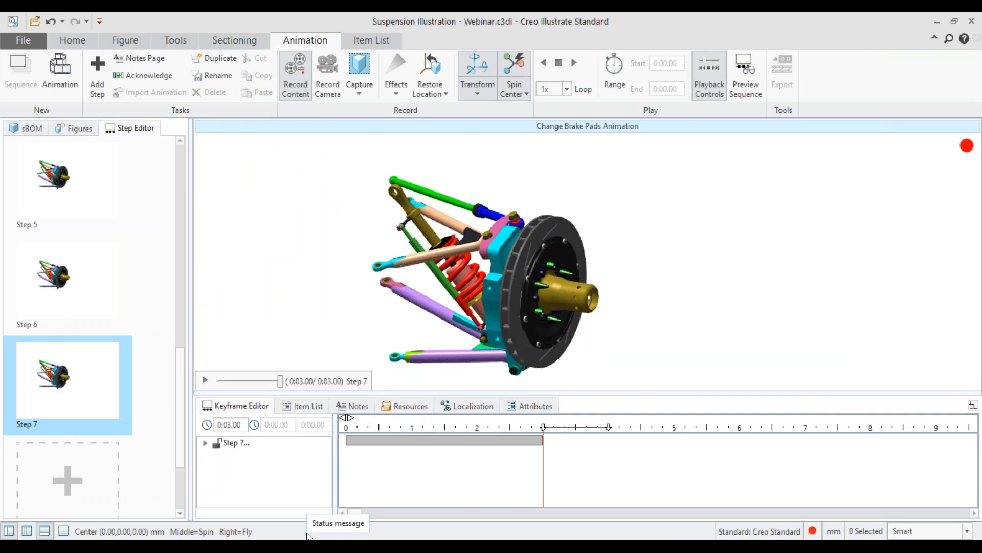
Step: Switch to Creo Parametric and examine the MOG_S182T_LEG motor assembly
mouse_move(237, 546)
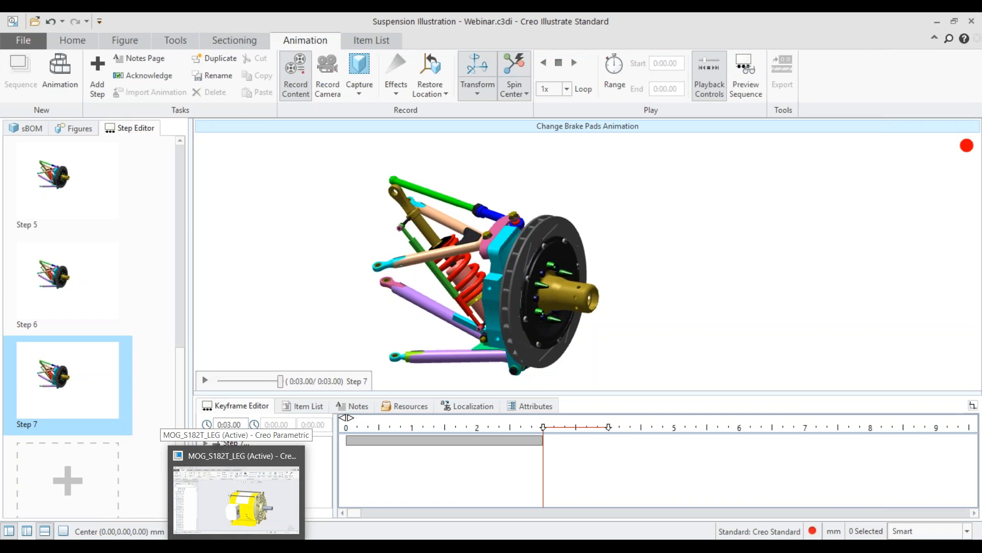
left_click(241, 514)
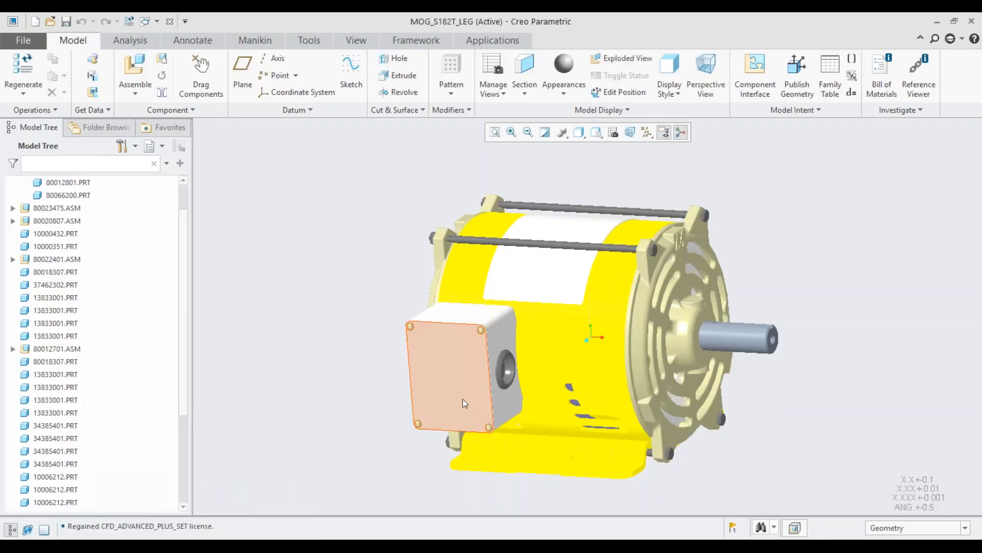
mouse_move(603, 367)
middle_mouse_down()
mouse_move(597, 382)
mouse_move(582, 363)
mouse_move(589, 392)
middle_mouse_up()
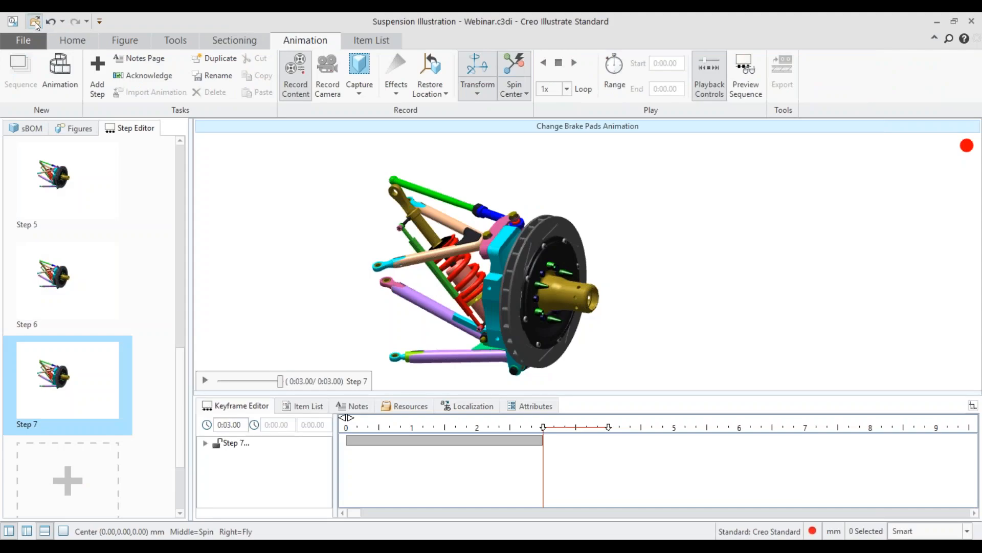
Step: Return to Creo Illustrate, save the suspension illustration and open E-motor Illustration.c3di
left_click(36, 24)
left_click(463, 301)
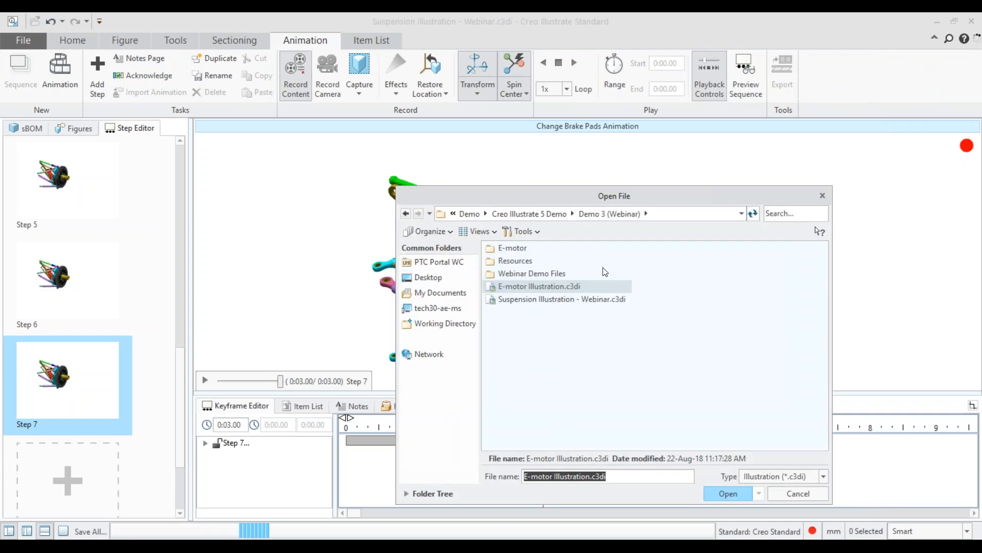
double_click(536, 288)
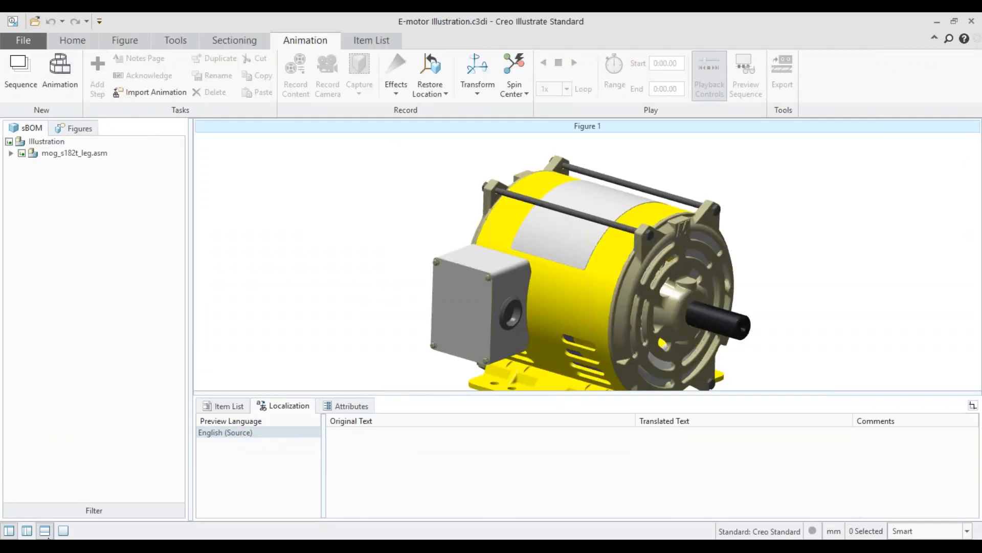
Step: Hide the lower data pane and show the figure thumbnails of the e-motor illustration
left_click(45, 531)
left_click(78, 129)
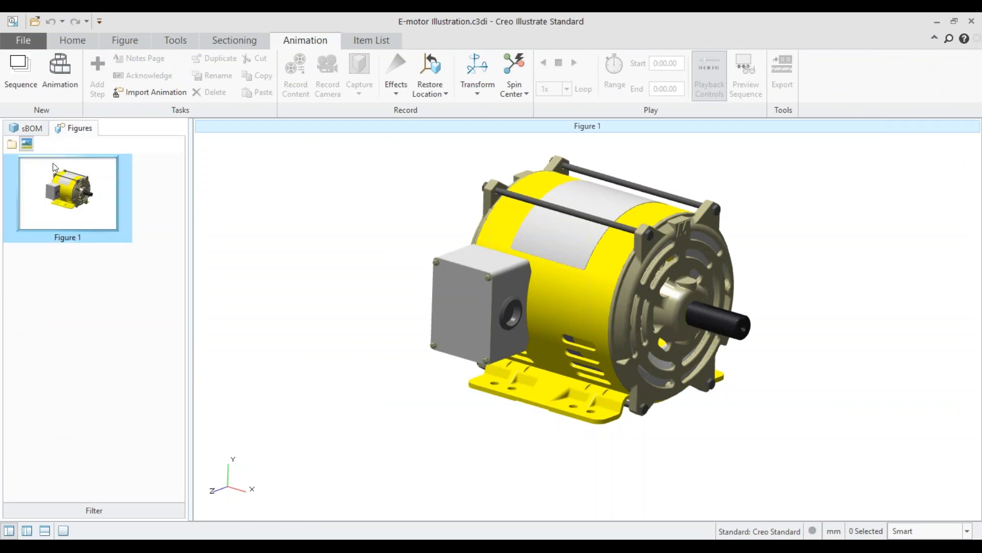
left_click(50, 185)
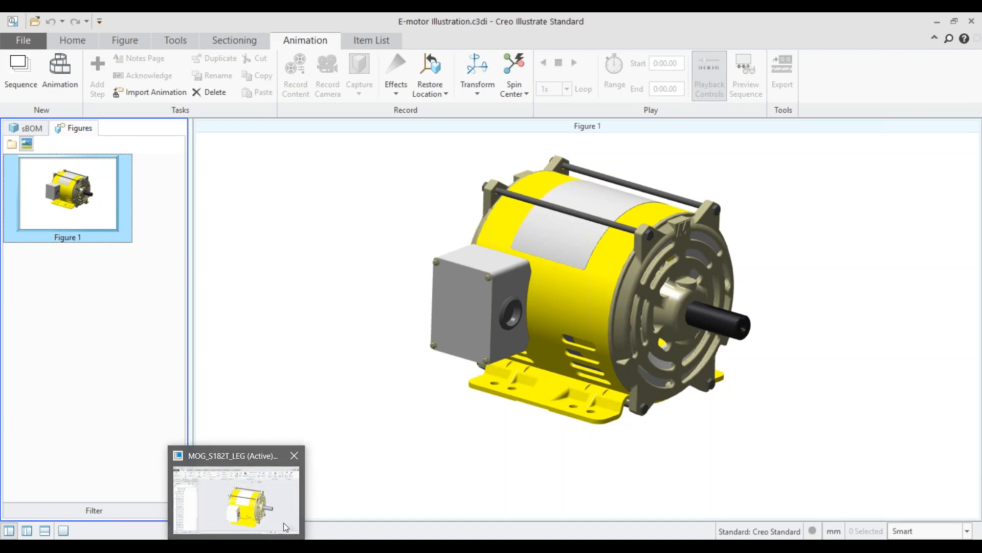
Step: Close Creo Illustrate and return to the motor assembly in Creo Parametric
left_click(127, 338)
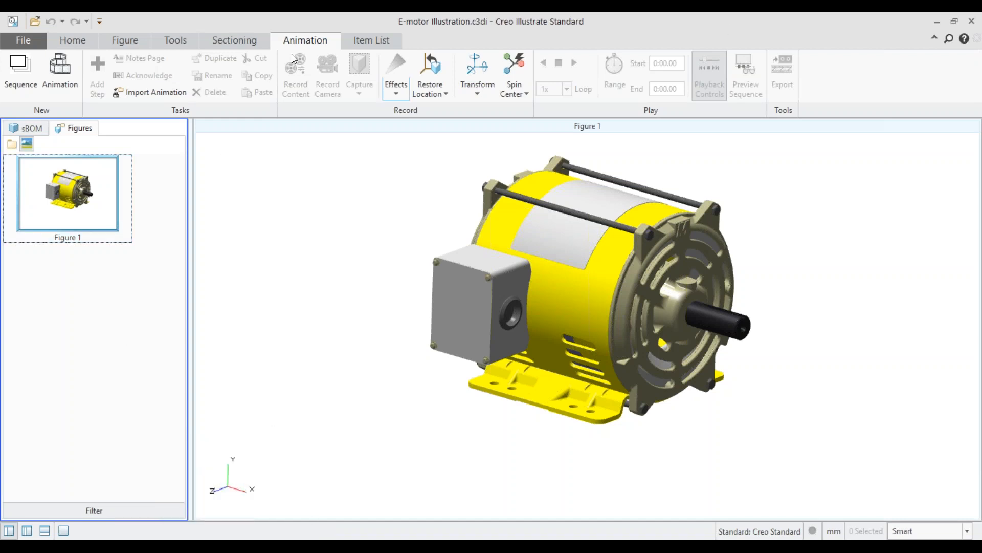
left_click(955, 21)
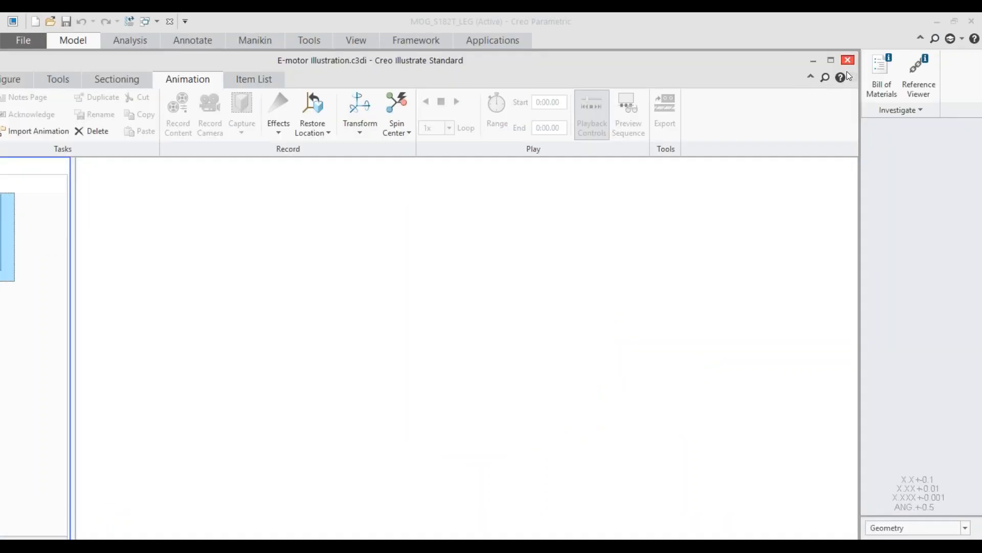
left_click(848, 61)
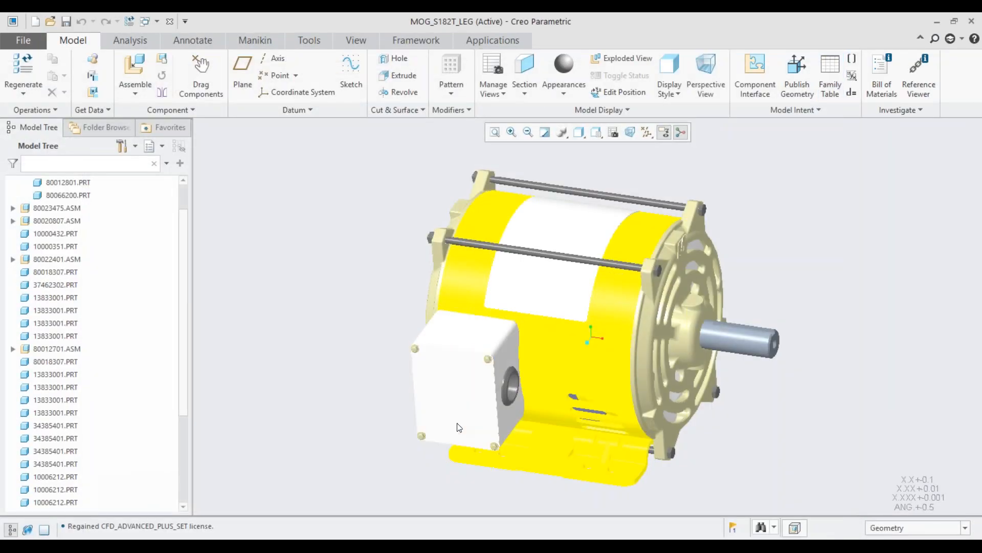
Step: Activate the terminal box cover part 80013201 within the assembly, accepting the temporary removal of upper-level assembly features
scroll(453, 335, "down", 4)
scroll(463, 346, "up", 5)
middle_click_drag(529, 363, 508, 309, "shift")
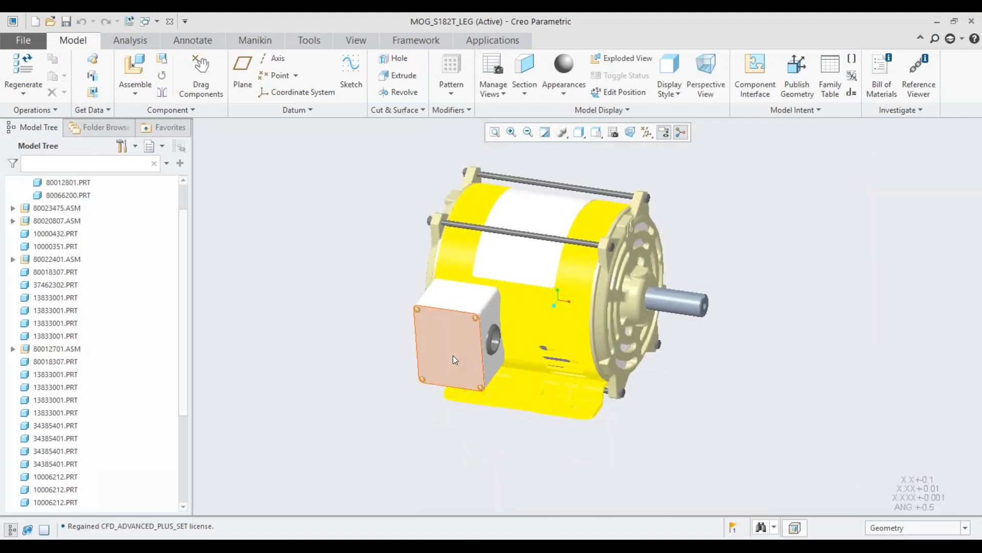
scroll(62, 230, "up", 1)
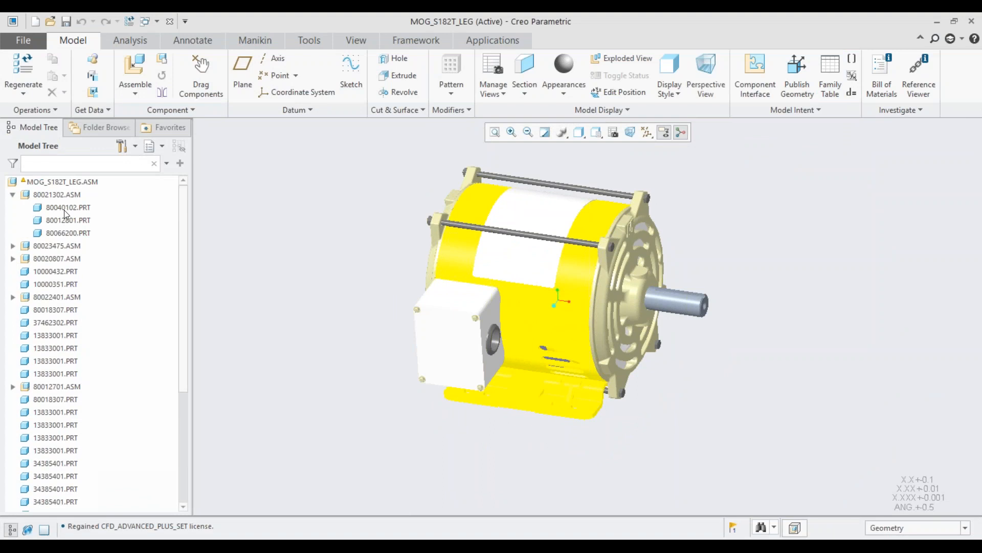
left_click(63, 183)
right_click(66, 185)
double_click(46, 186)
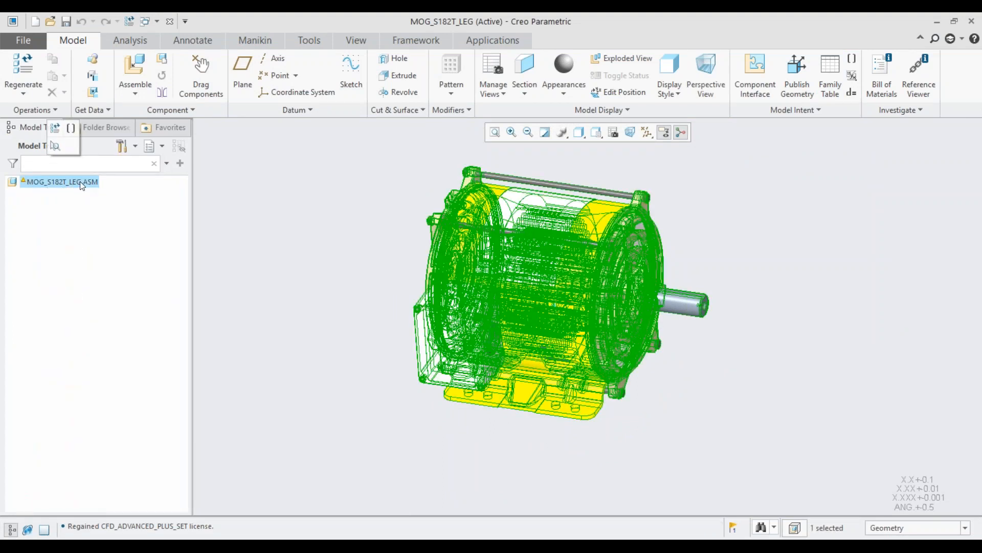
left_click(272, 316)
left_click(456, 352)
left_click(465, 276)
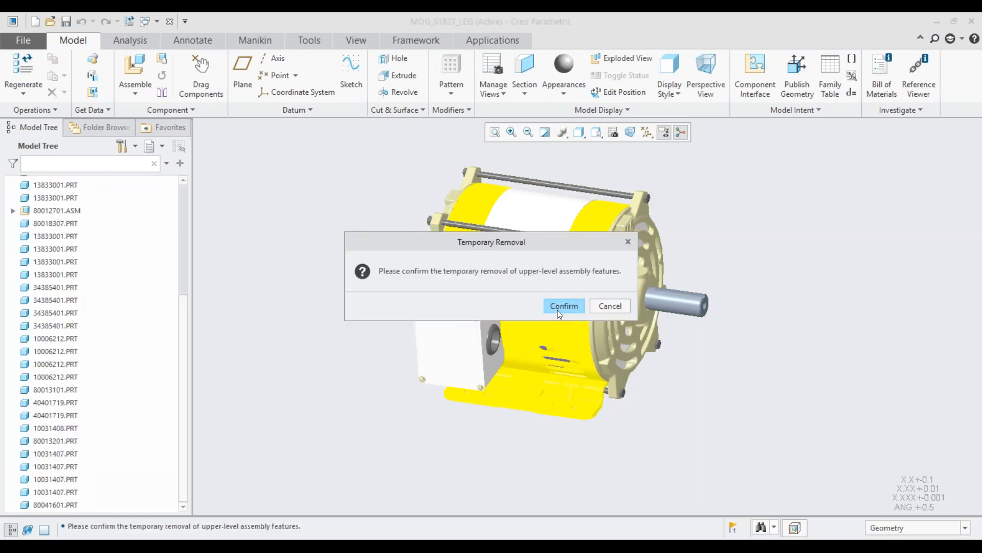
left_click(562, 306)
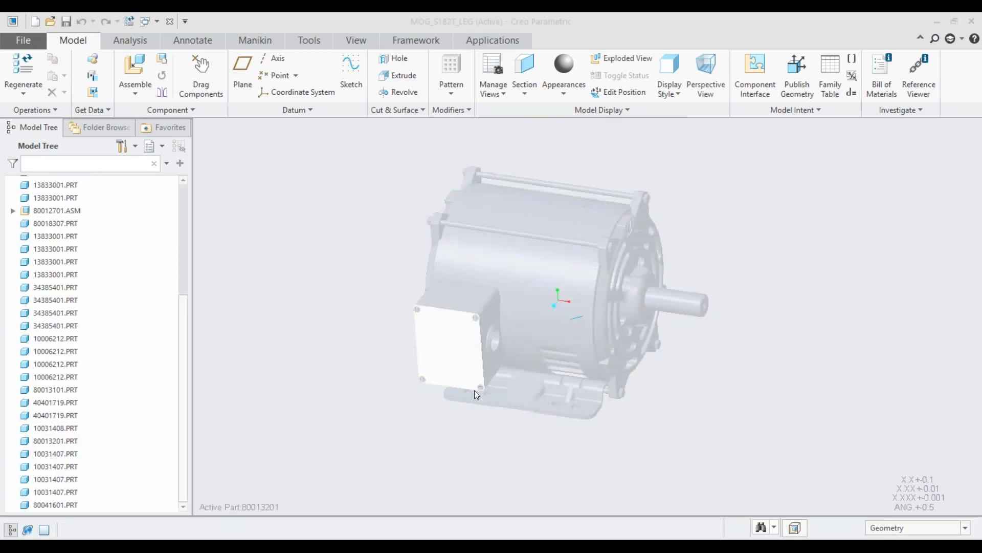
Step: Sketch a rectangle about 2.6 high on the front face of the terminal box cover
left_click(456, 377)
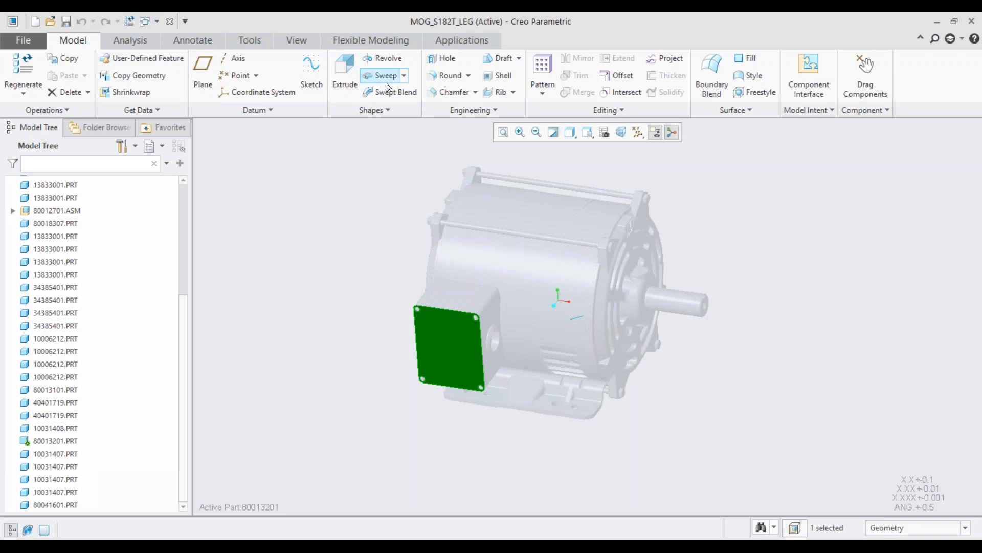
left_click(309, 69)
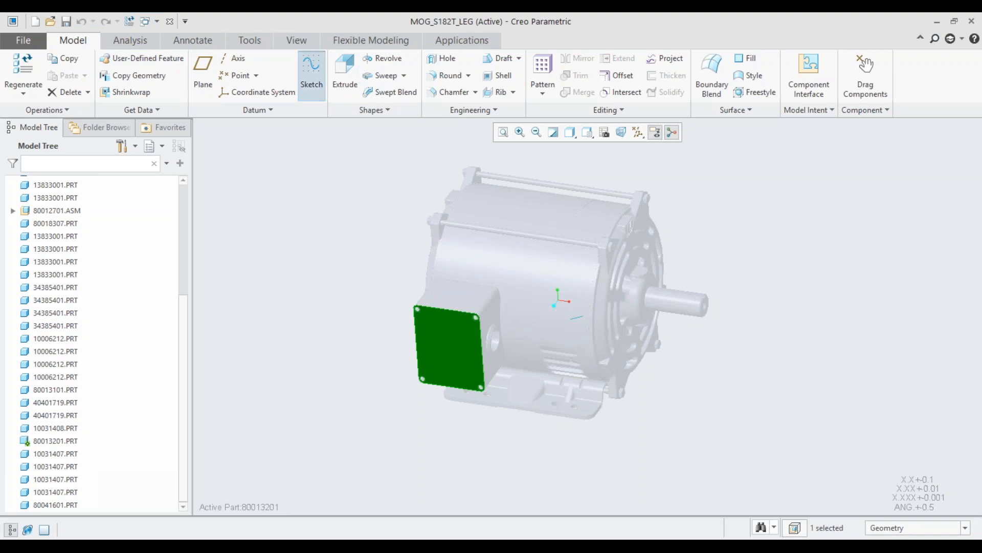
left_click(281, 76)
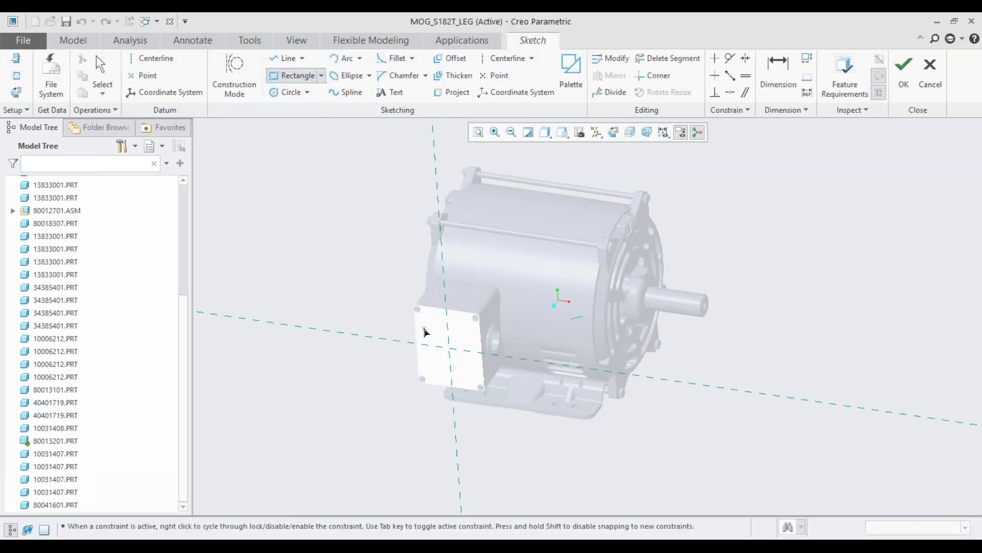
left_click(424, 328)
left_click(468, 381)
middle_click(376, 357)
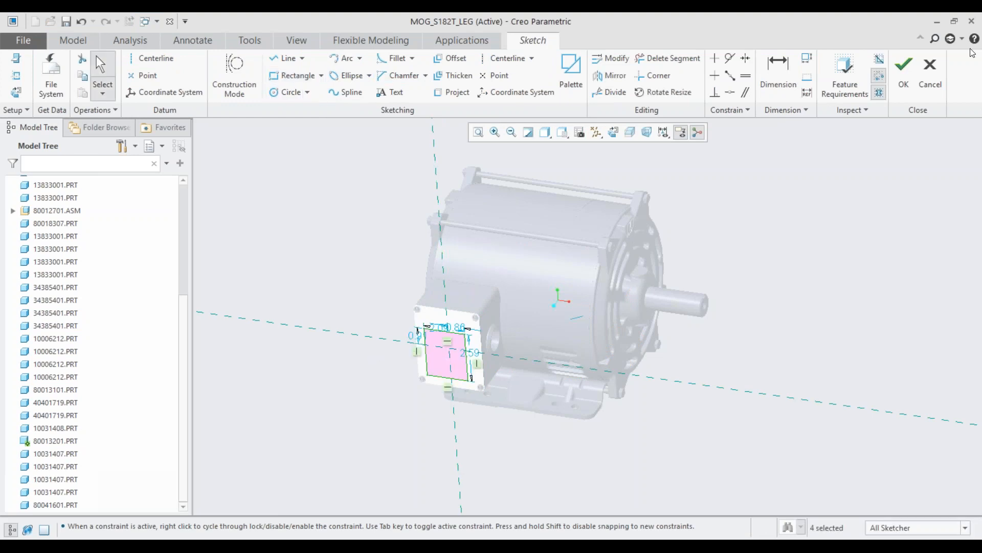
left_click(903, 74)
left_click(395, 256)
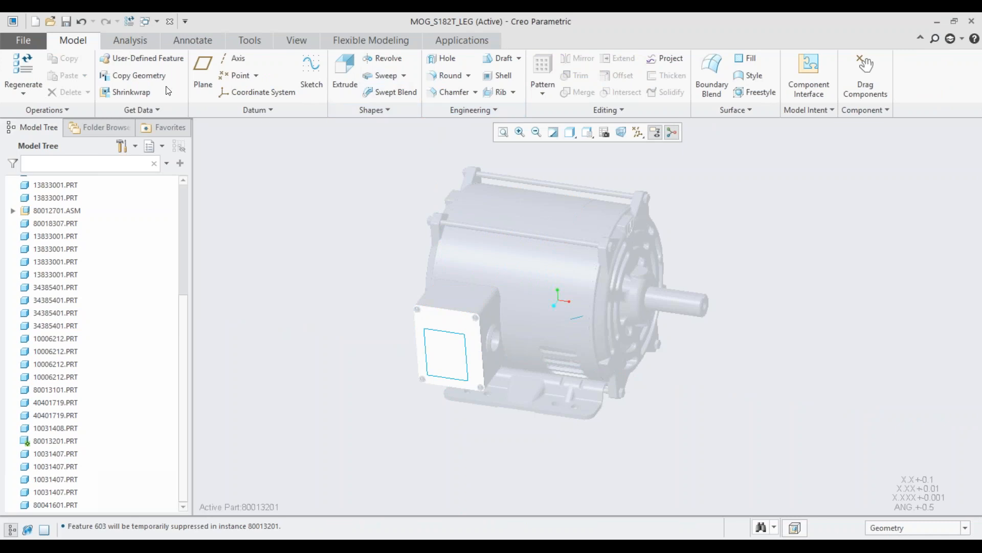
Step: Extrude the sketched rectangle outward from the terminal box cover as a solid block
left_click(345, 72)
left_click(447, 336)
left_click(372, 77)
middle_click_drag(372, 268, 423, 378)
Step: Reactivate the top-level assembly MOG_S182T_LEG.ASM and save it
scroll(80, 231, "up", 5)
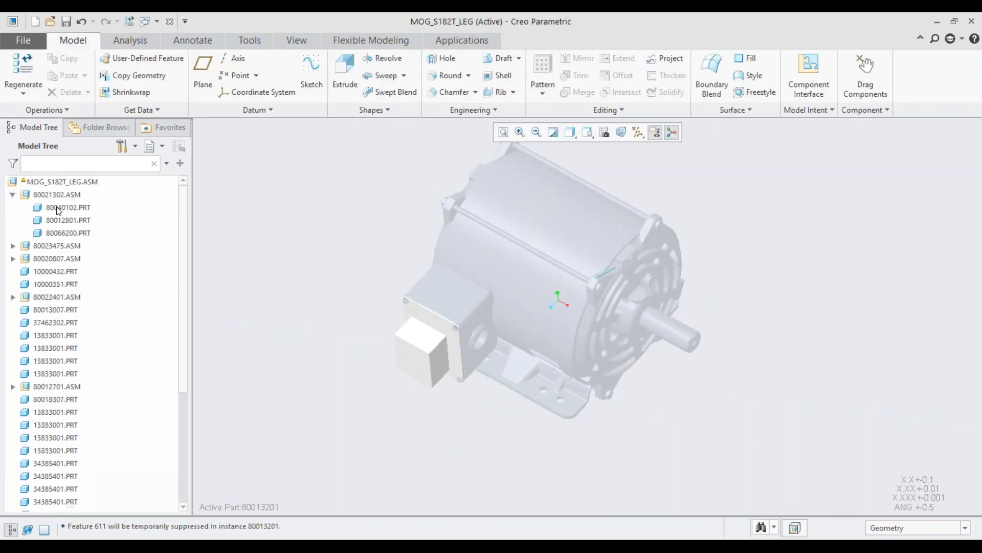
left_click(55, 185)
left_click(66, 122)
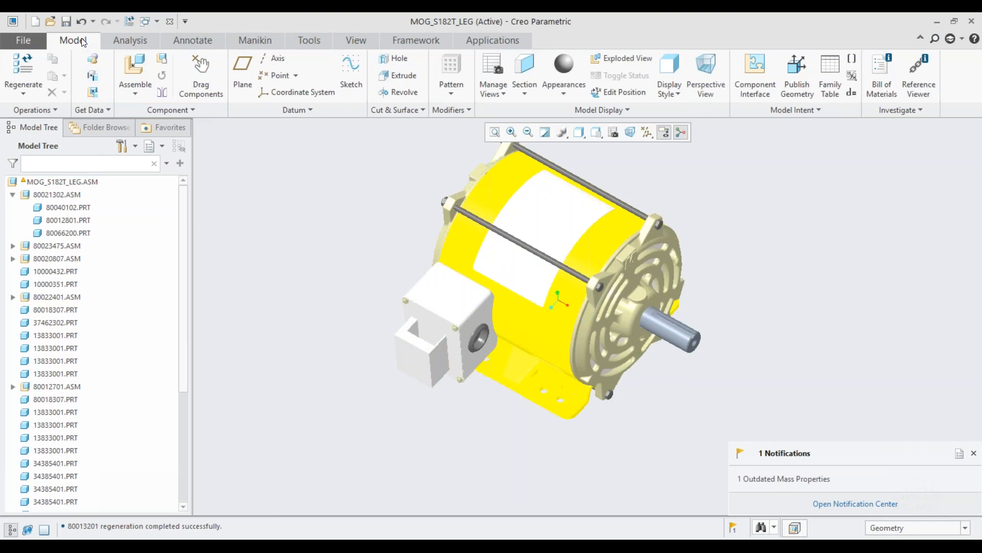
left_click(66, 22)
left_click(745, 443)
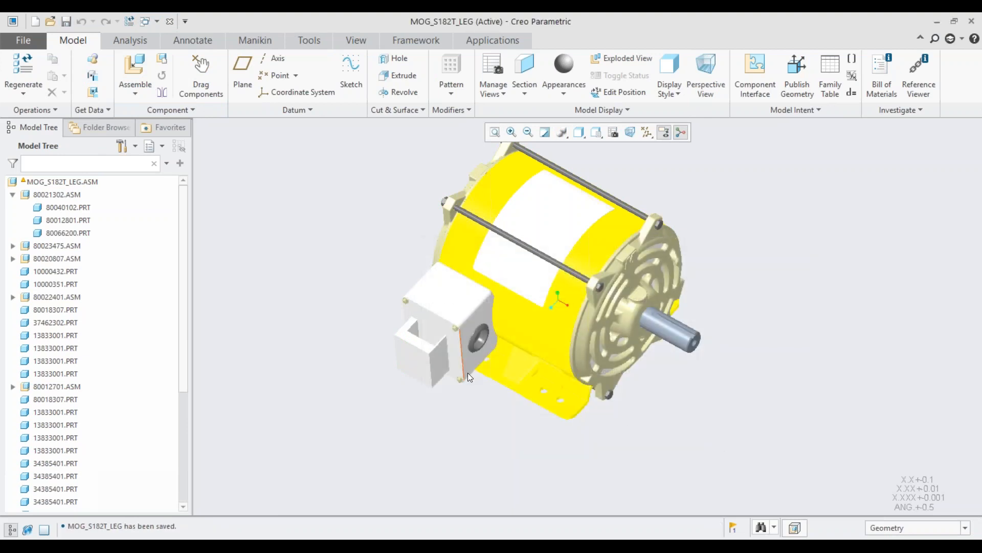
Step: Close the motor assembly and switch to the Demo 3 (Webinar) folder in File Explorer
left_click(169, 22)
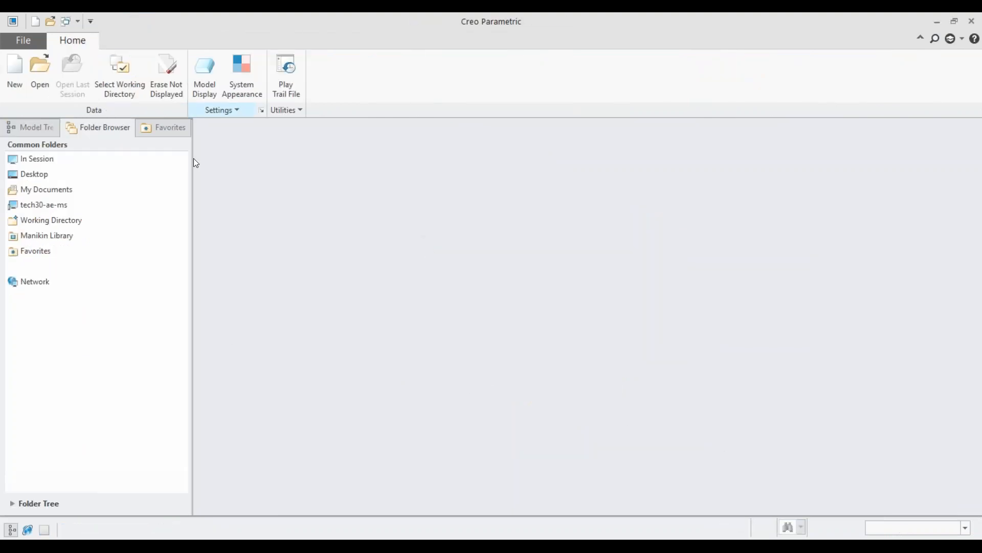
left_click(225, 545)
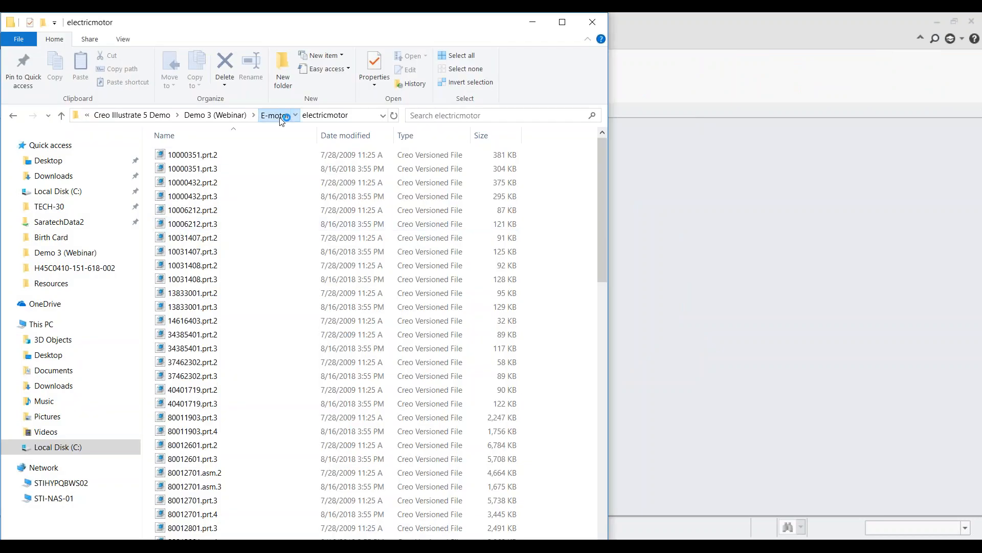
left_click(275, 115)
left_click(240, 116)
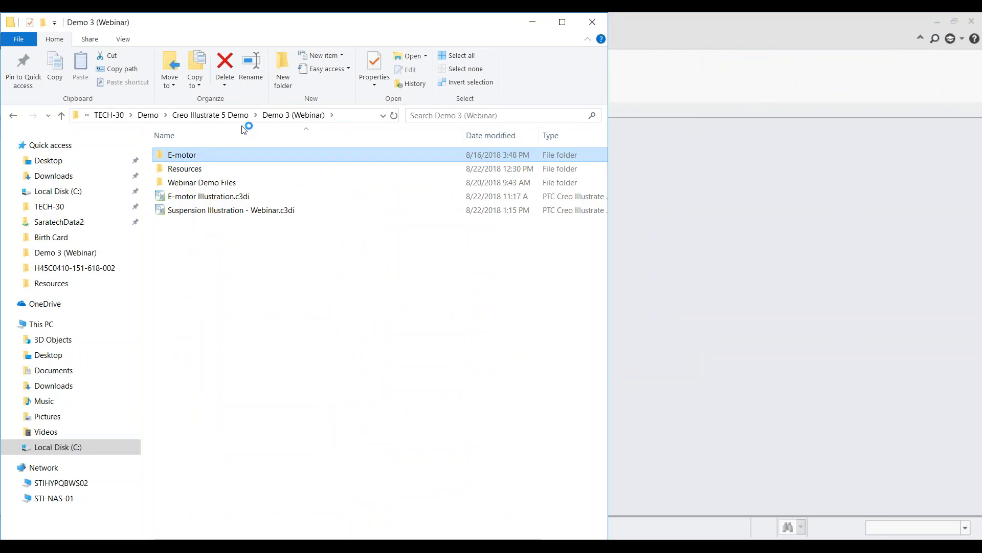
double_click(248, 197)
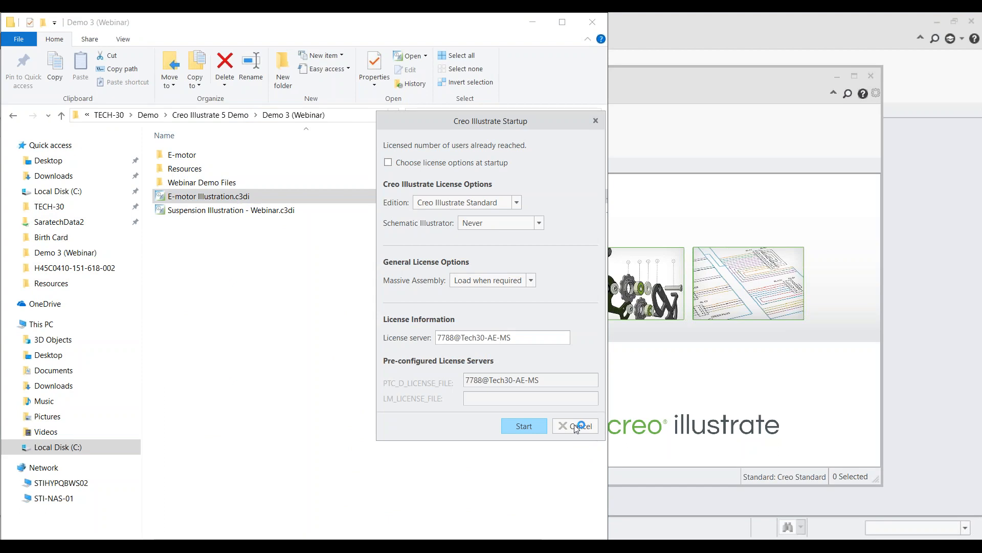
left_click(574, 424)
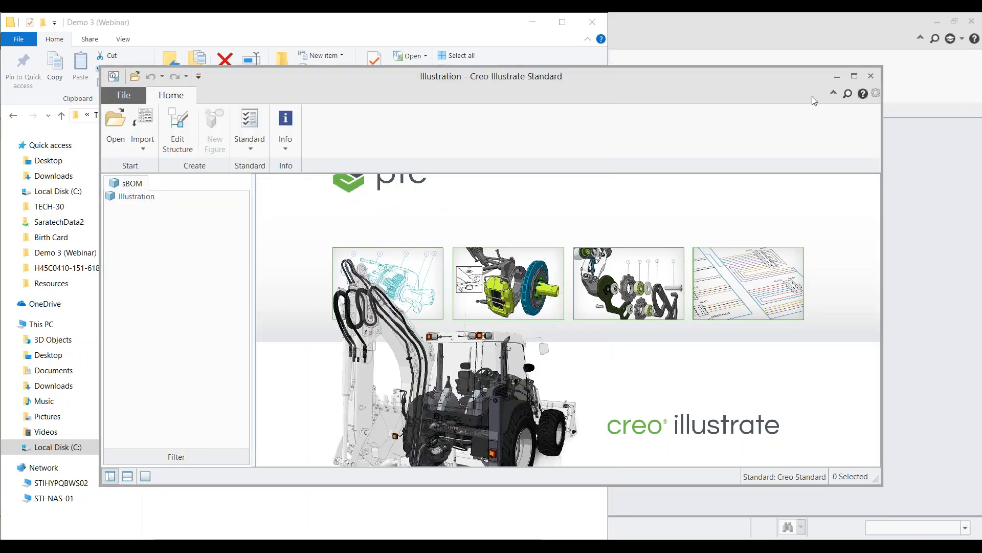
left_click(871, 77)
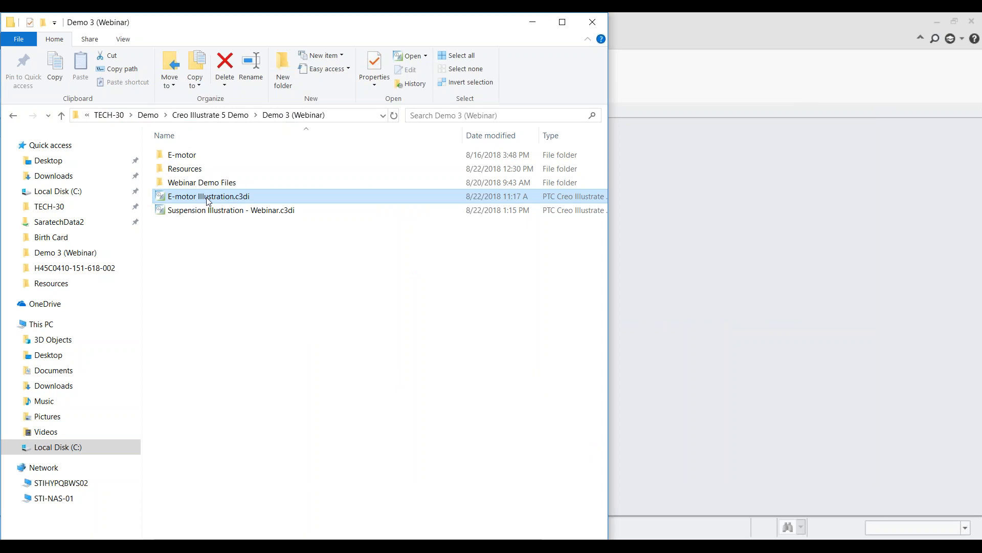
Step: Open E-motor Illustration.c3di with the changed motor assembly link updated, and show the illustration's figures
double_click(209, 197)
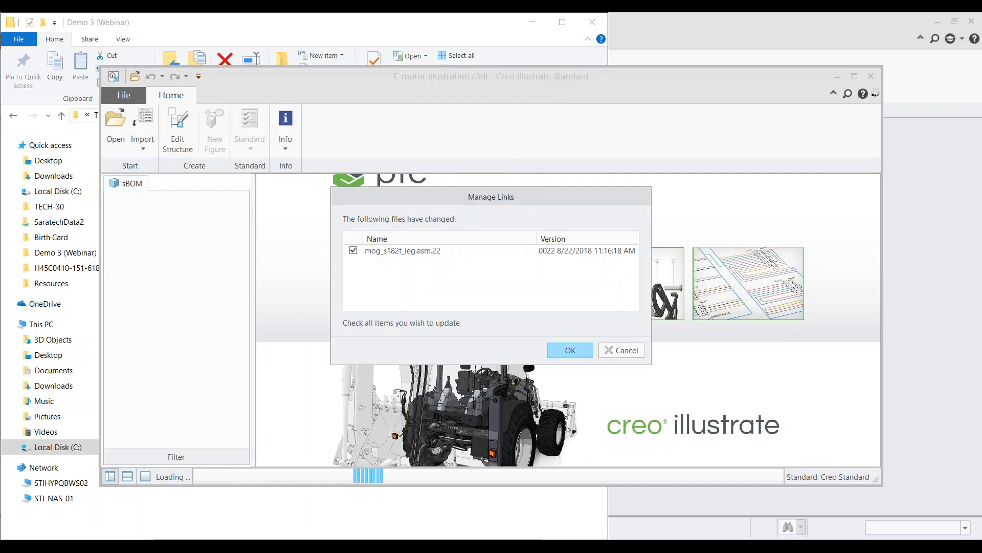
left_click(570, 351)
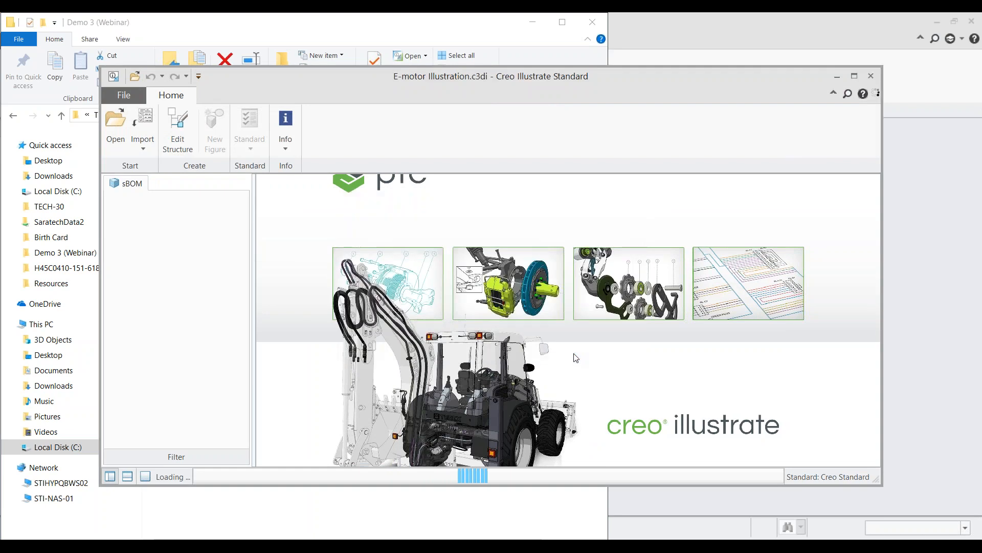
left_click(854, 76)
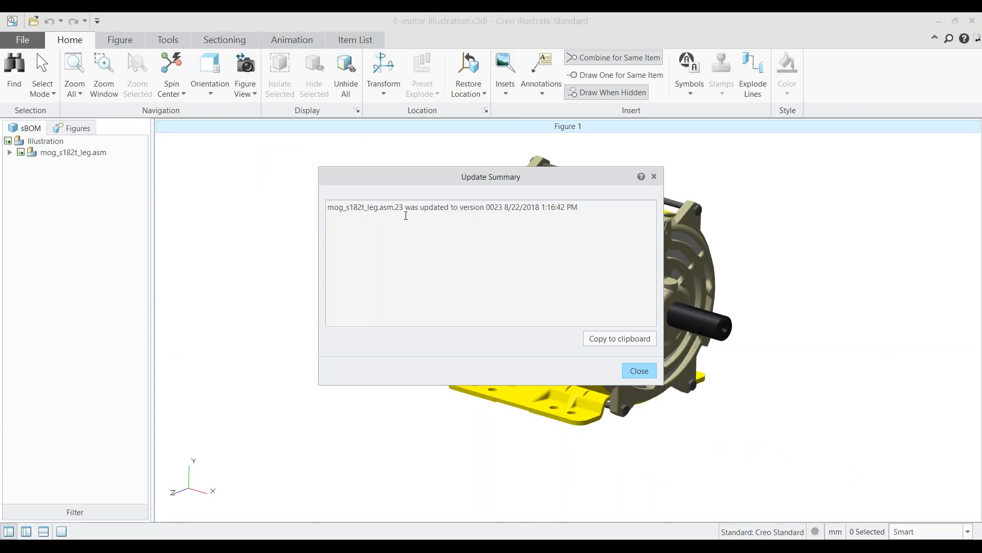
left_click(637, 375)
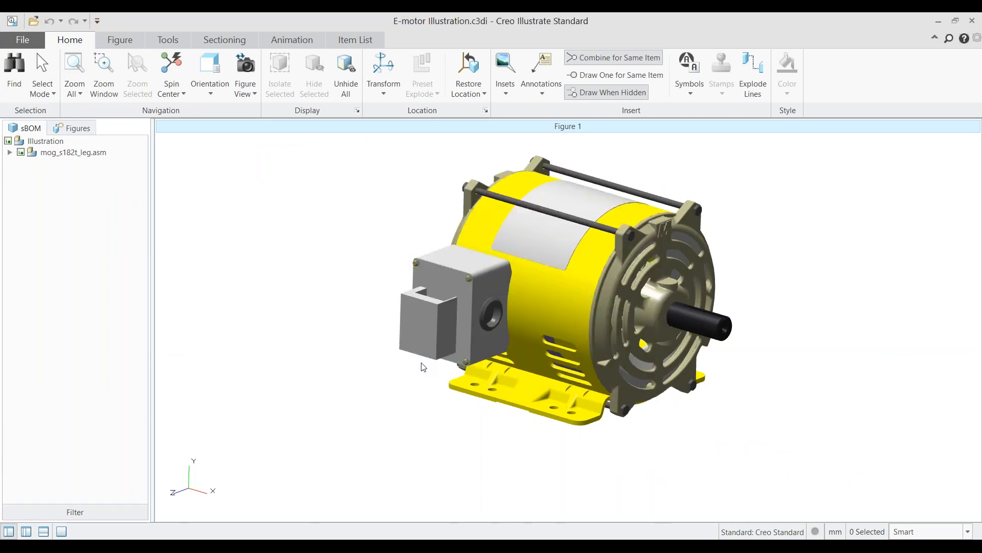
left_click(77, 128)
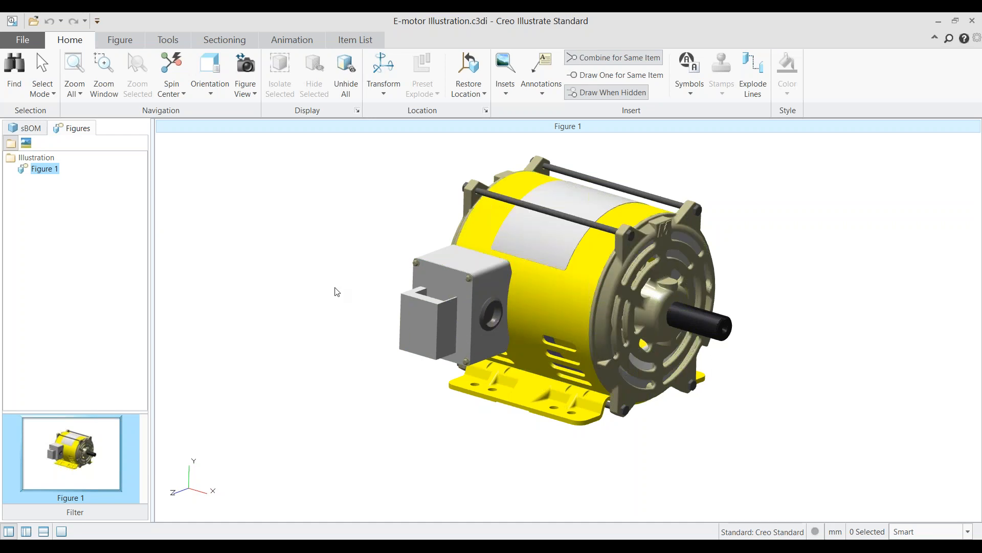
Step: Switch to the PowerPoint presentation, start the slide show at the Creo Illustrate benefits slide and advance to the demo slide
left_click(939, 24)
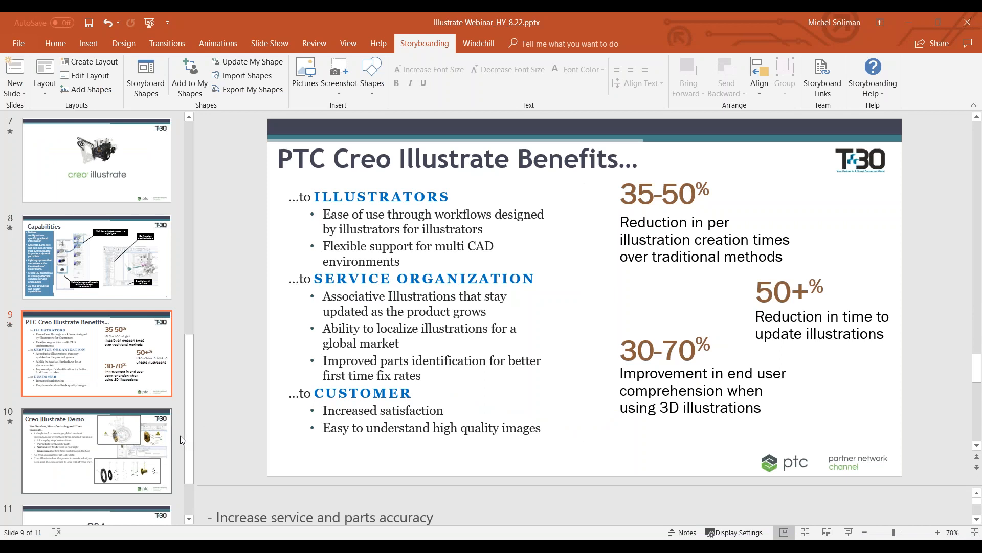
left_click(850, 532)
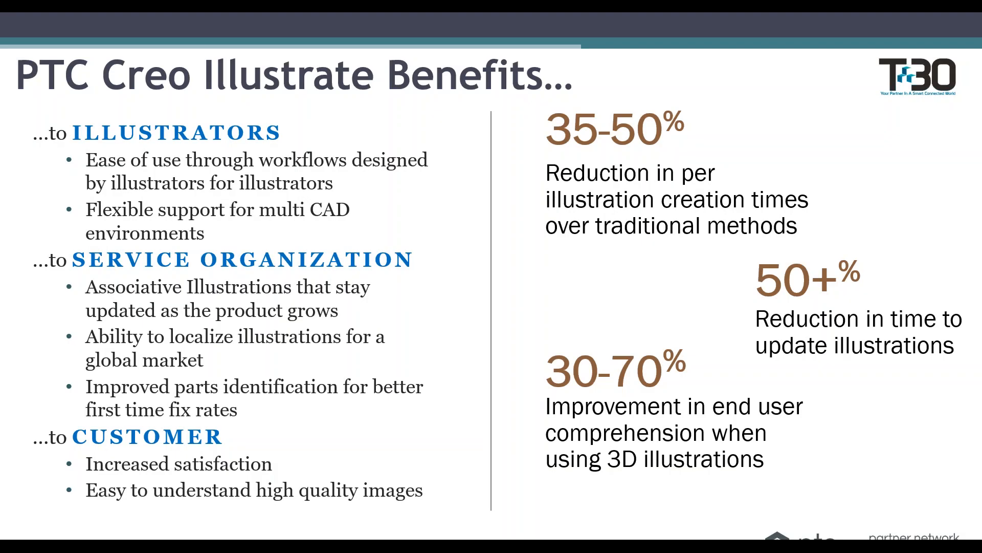
key("Right")
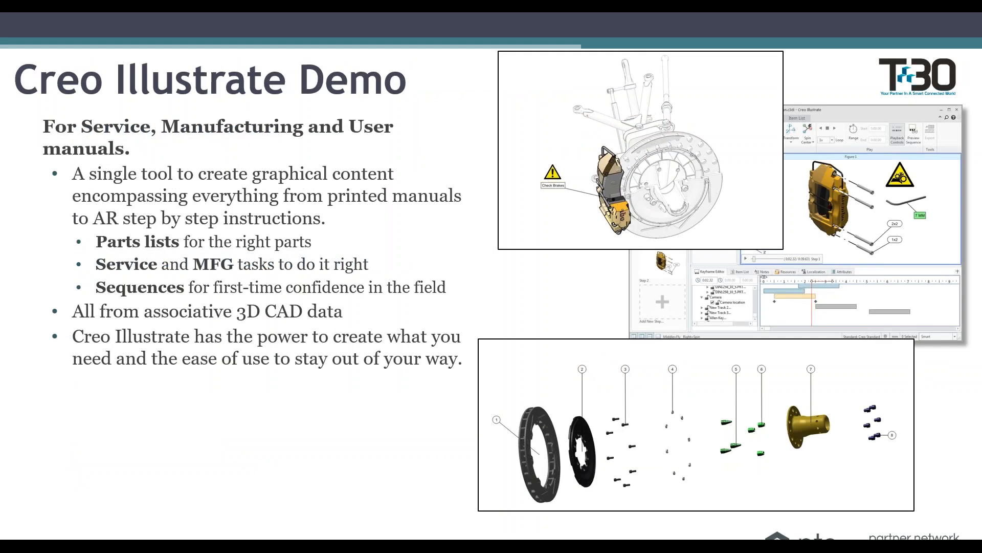